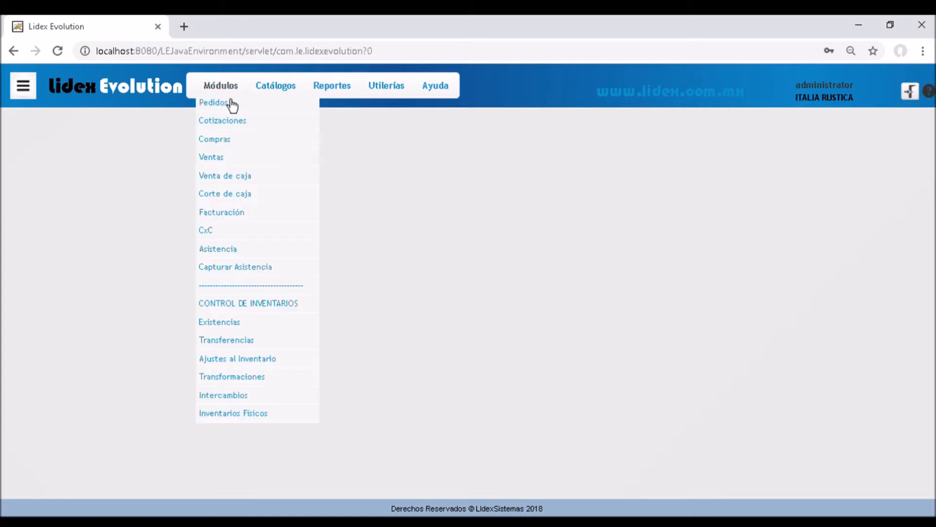
Open the Artículos catalog and start a new article with Clave 12345
mouse_move(270, 96)
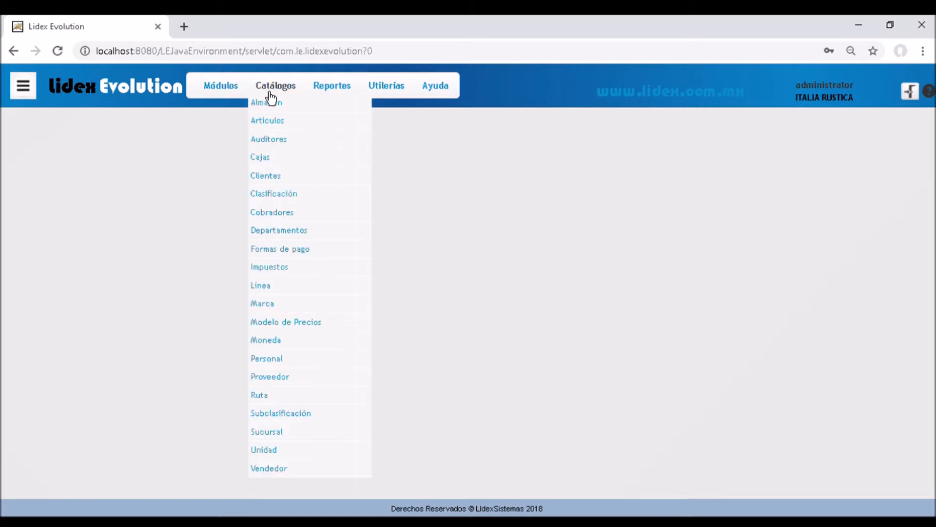
click(268, 121)
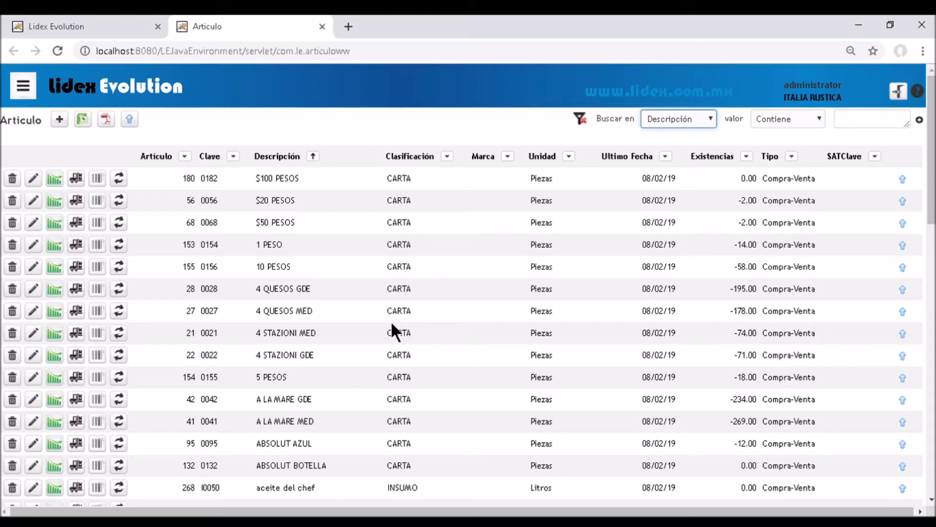
click(59, 121)
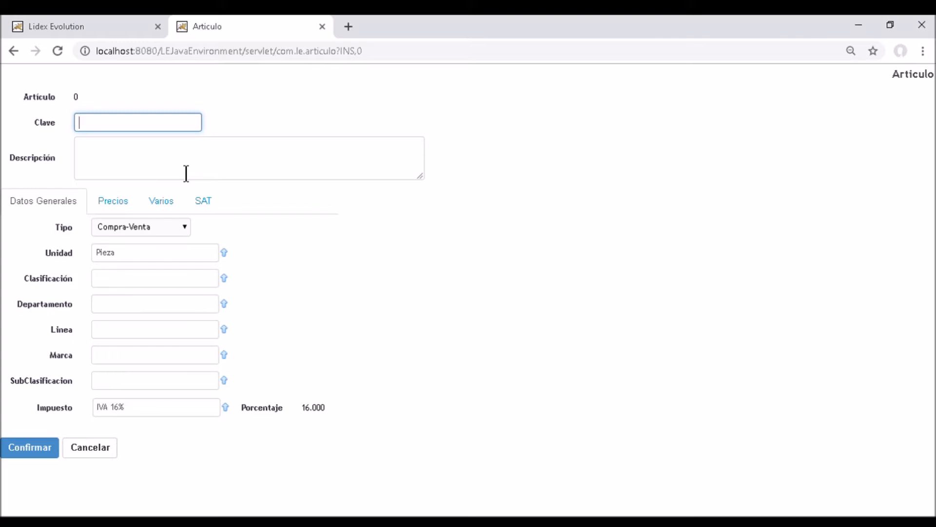
text(12345)
Enter ARTICULO DE PRUEBA as the article's Descripción
click(186, 173)
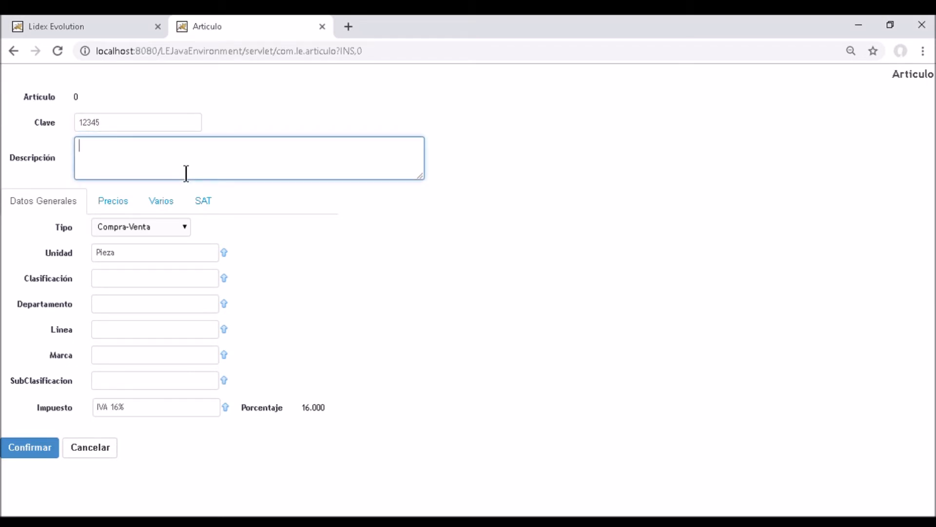
text(articulo)
key(BackSpace)
key(BackSpace)
key(BackSpace)
key(BackSpace)
key(BackSpace)
key(BackSpace)
key(BackSpace)
key(BackSpace)
key(BackSpace)
text(ARTIC)
text(ULOS)
key(BackSpace)
key(BackSpace)
text(DE PRUEBA)
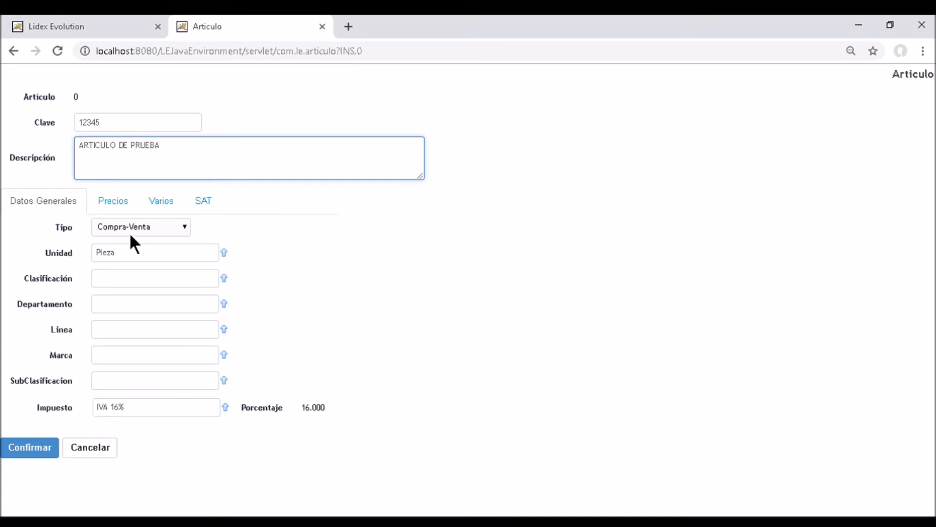
Choose Compra-Venta as the article's Tipo and pick Pieza from the list of units as its Unidad
click(186, 227)
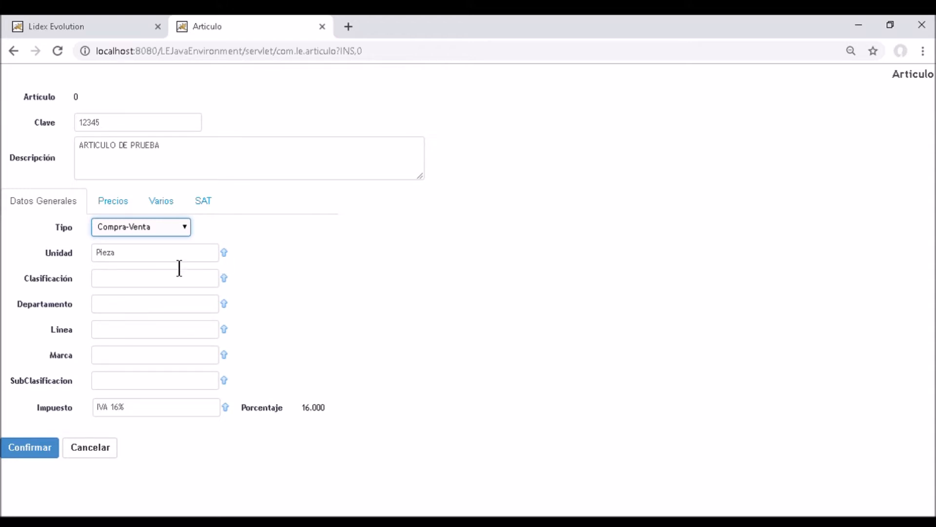
click(225, 257)
click(224, 254)
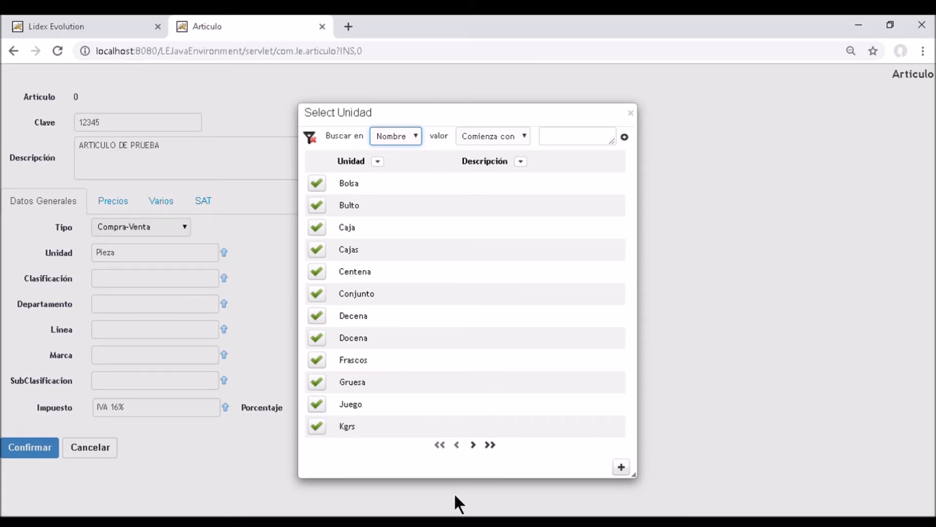
click(472, 445)
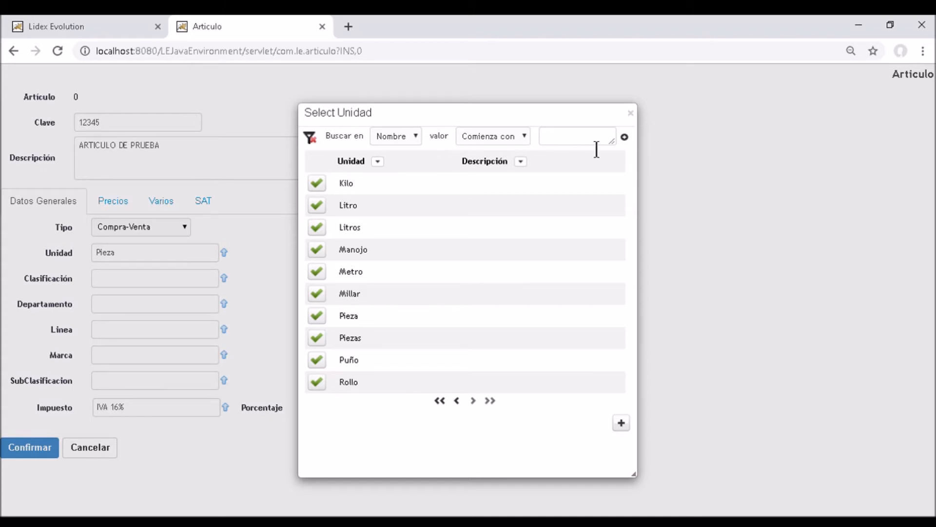
click(320, 322)
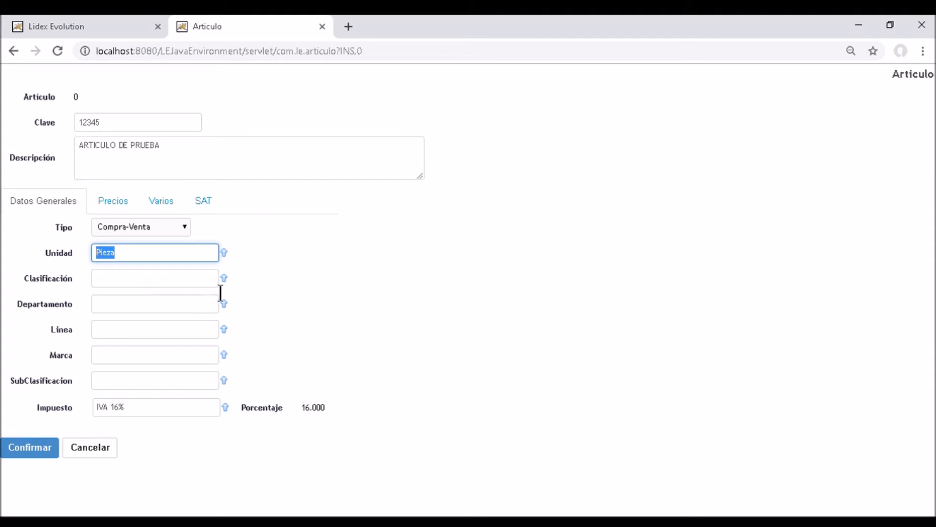
Create a new Clasificación named VARIOS and assign it to the article
click(224, 278)
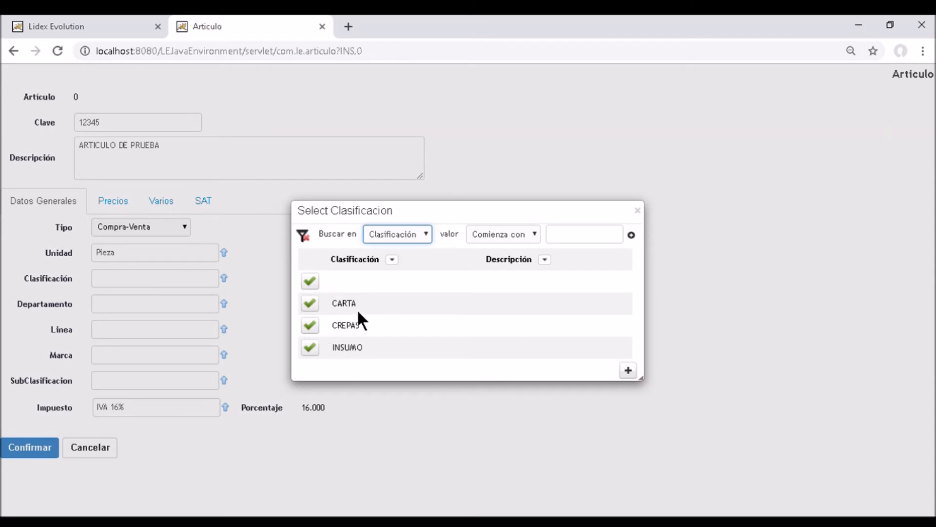
click(628, 372)
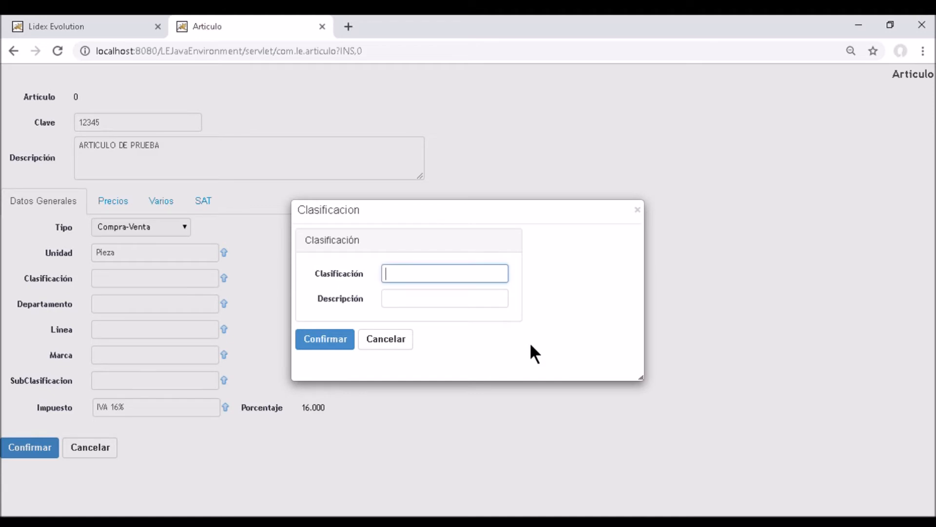
text(VARIOS)
click(325, 341)
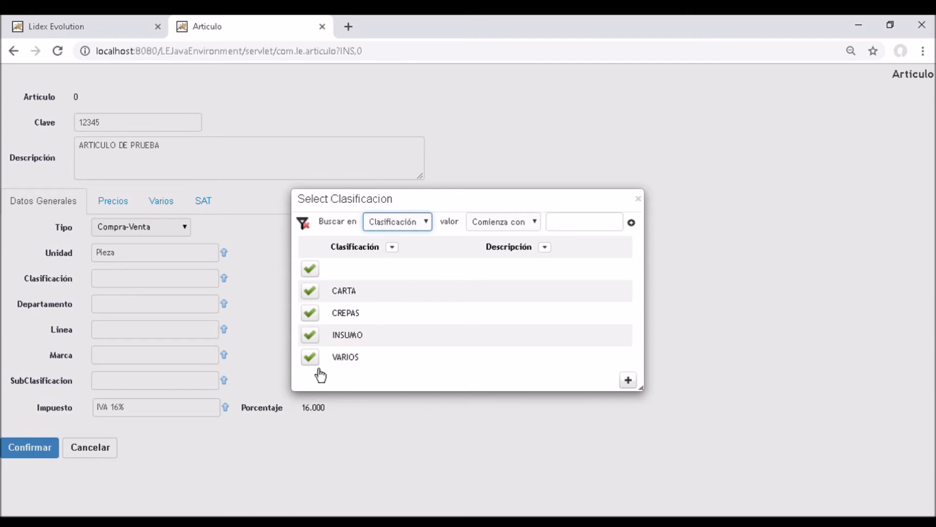
click(311, 360)
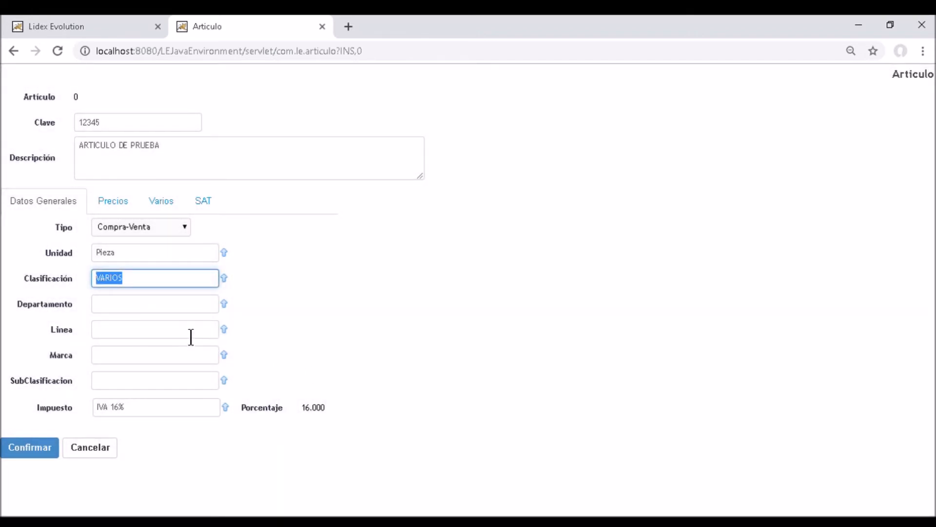
Check the selection lists for Departamento and Marca without choosing an entry
click(224, 304)
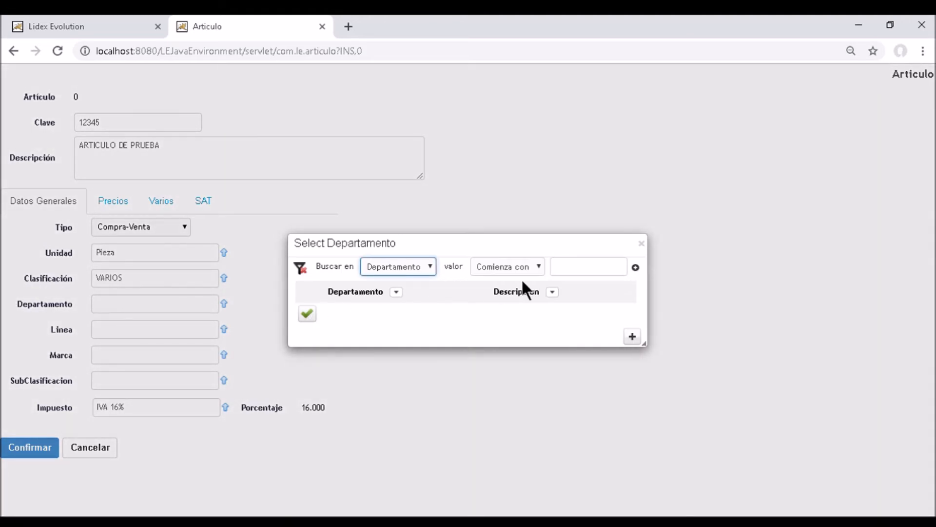
click(642, 243)
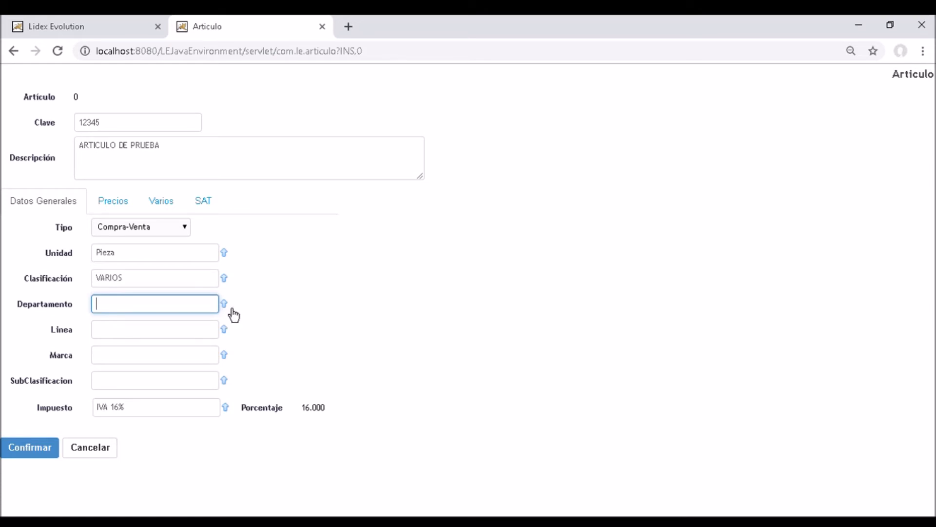
click(233, 366)
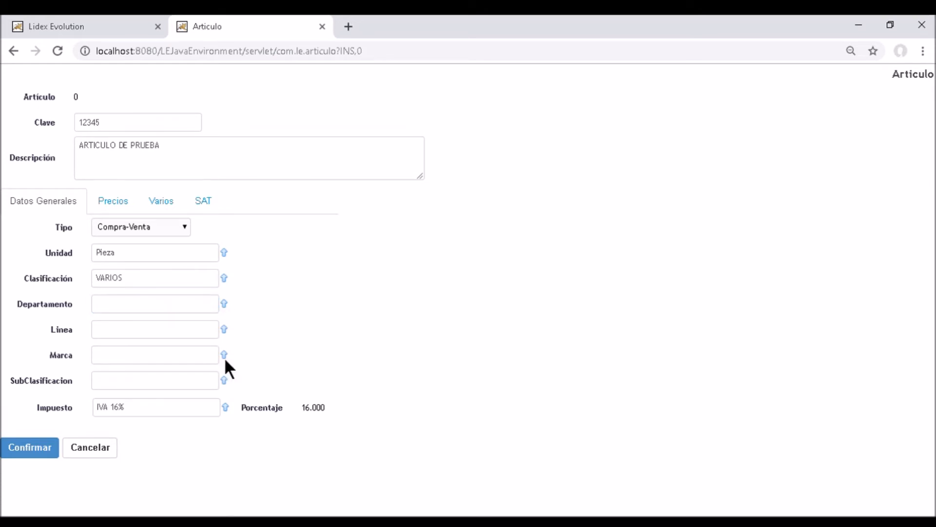
click(223, 356)
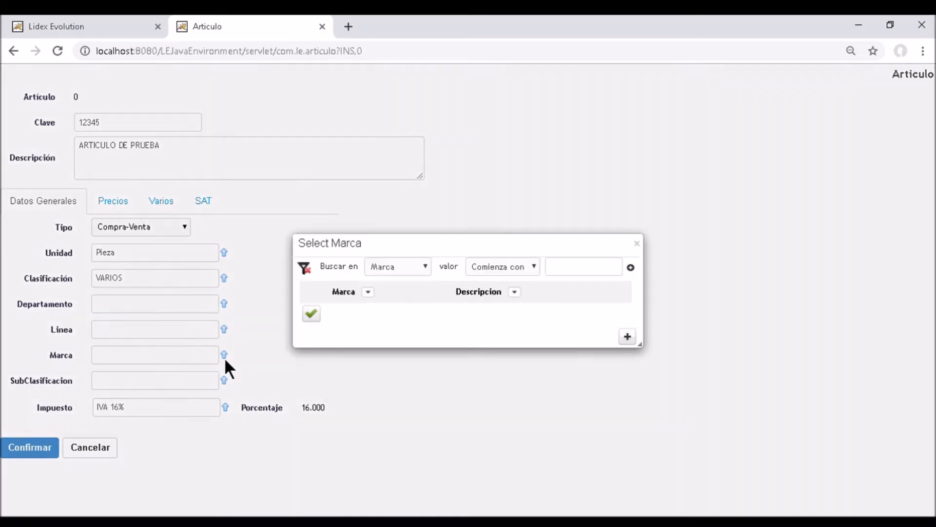
click(637, 242)
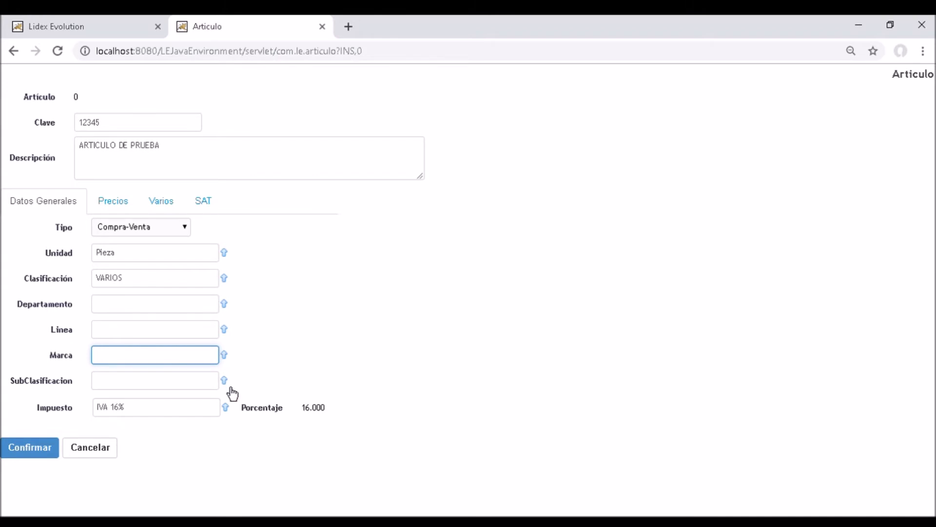
Select IVA 16% as the article's Impuesto
click(225, 407)
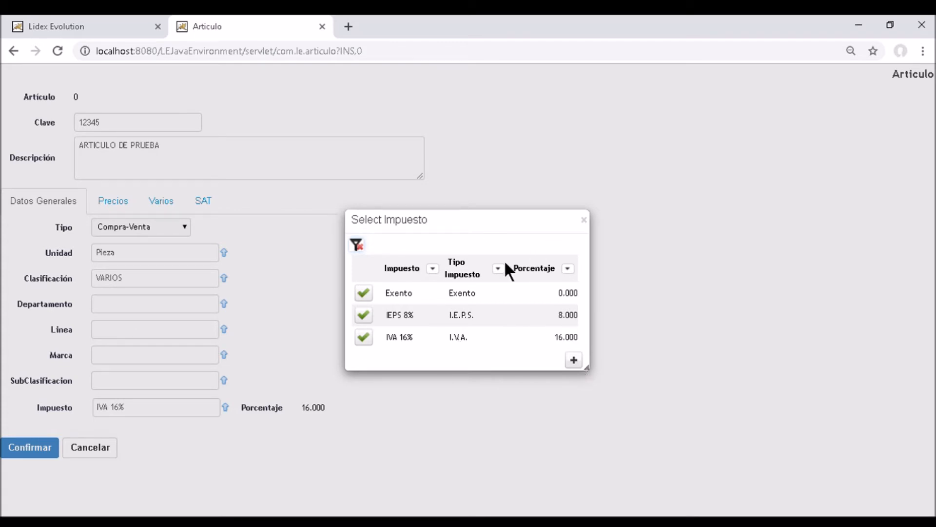
click(371, 345)
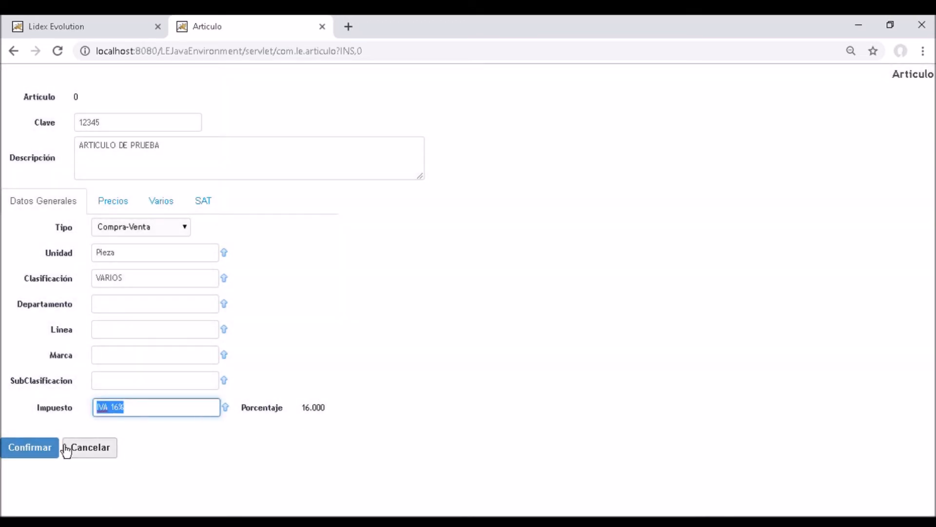
In the article's pricing data, set the Costo to $10.00 and Decimales a Redondear to 1
click(108, 207)
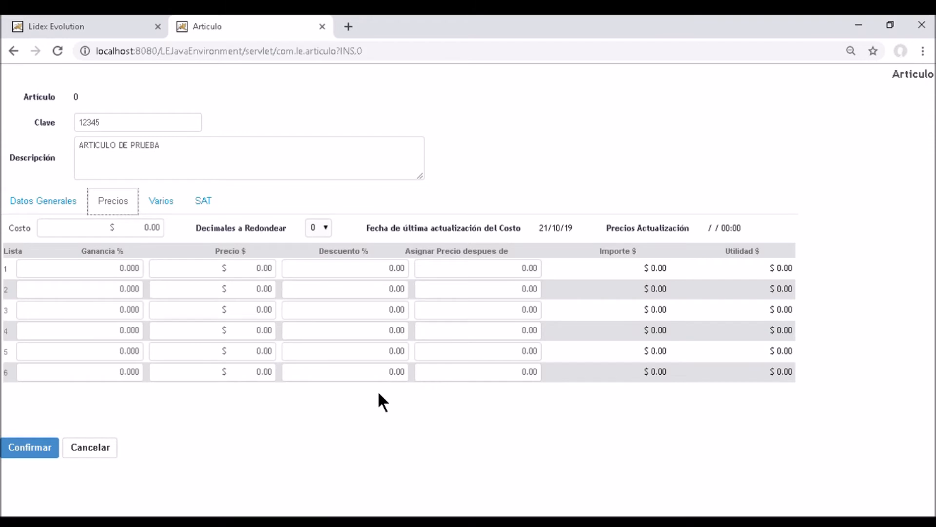
click(90, 232)
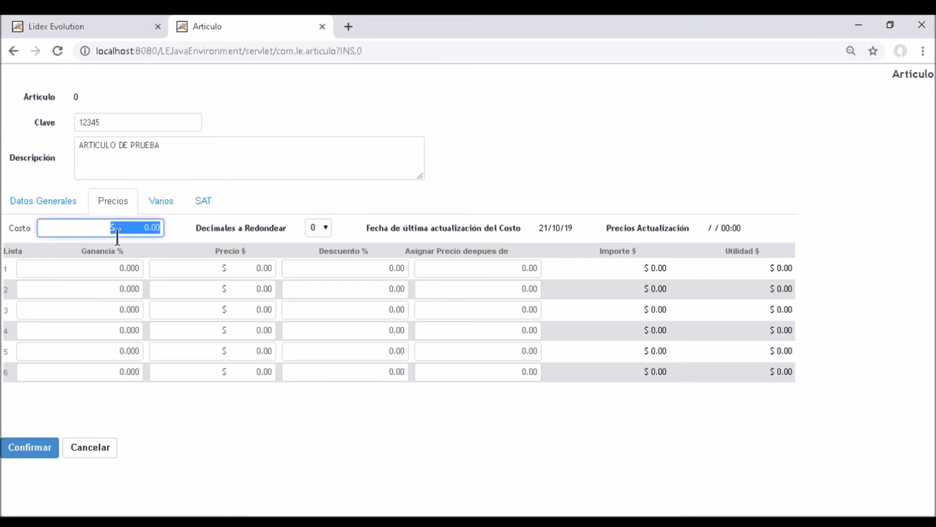
text(100)
key(BackSpace)
key(Tab)
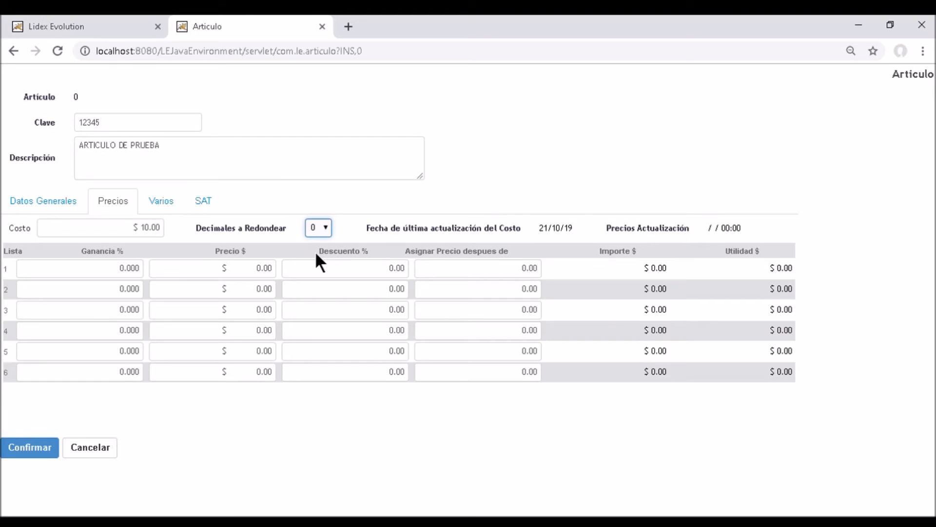
key(Down)
Set the Ganancia of price list 1 to 30%
click(52, 274)
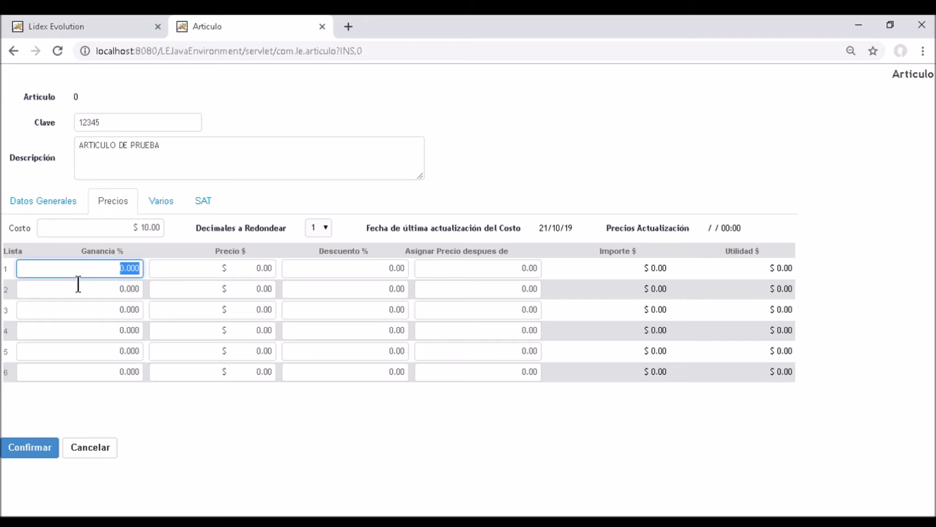
key(BackSpace)
text(30)
key(Tab)
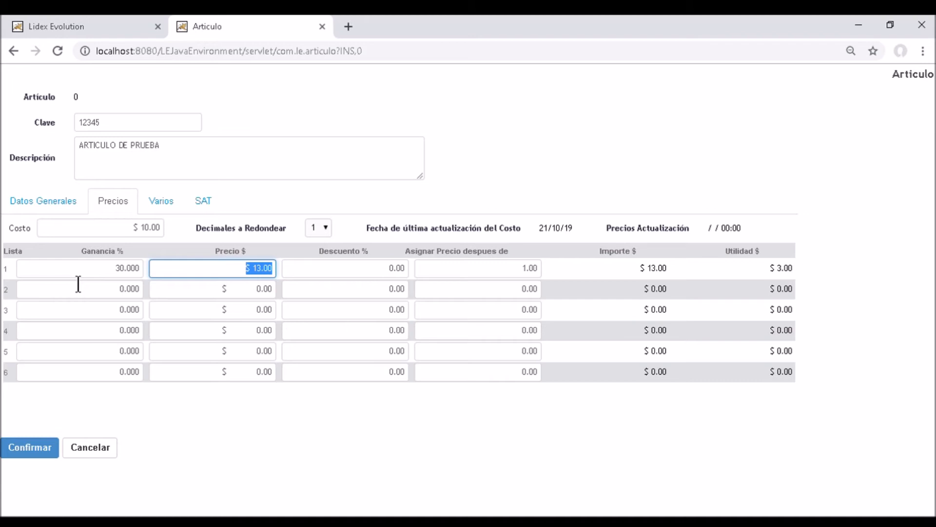
Set the Precio of price list 1 directly to $15.00, leaving its discount at zero
text(15)
key(Tab)
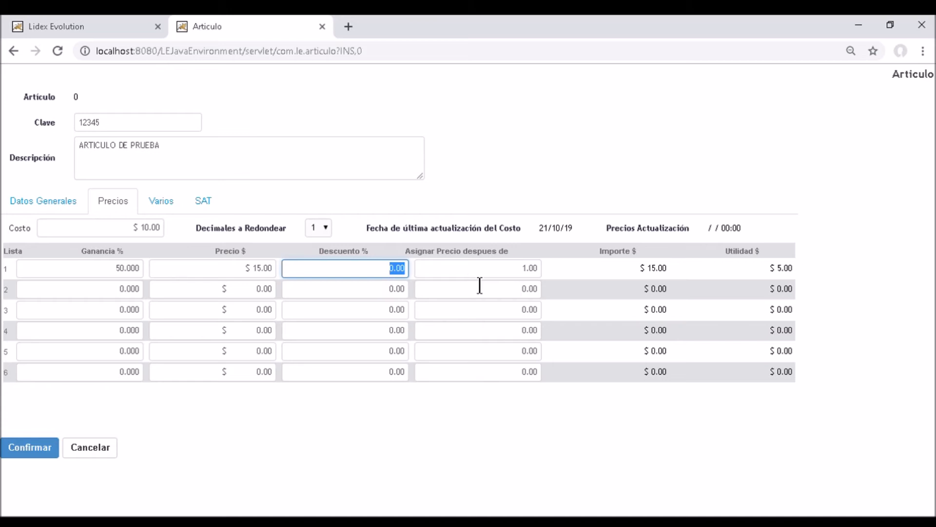
key(Tab)
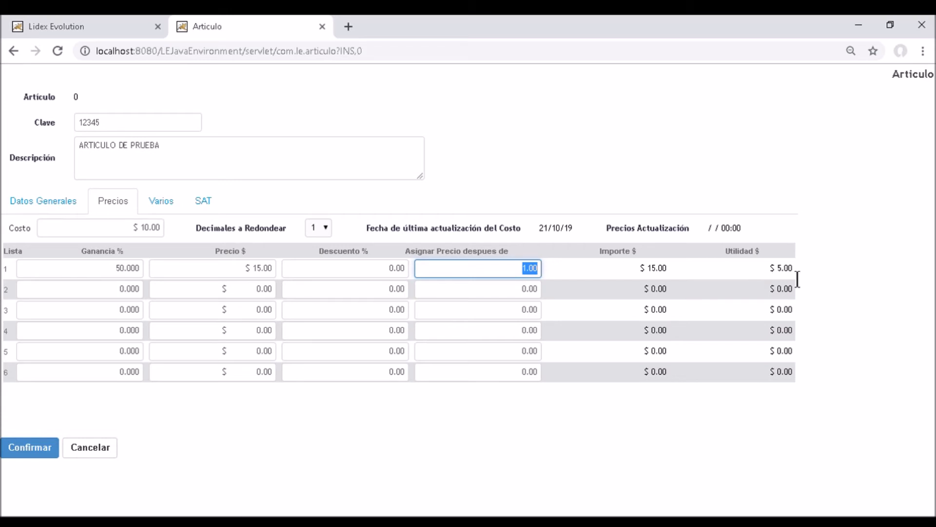
Give price list 2 a Ganancia of 40% and assign its price after 6 units
click(94, 300)
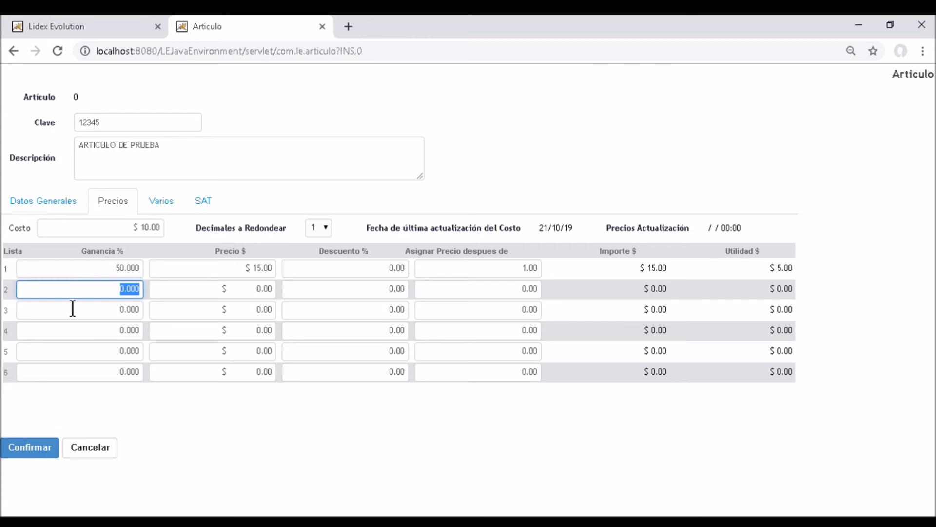
text(40)
key(Tab)
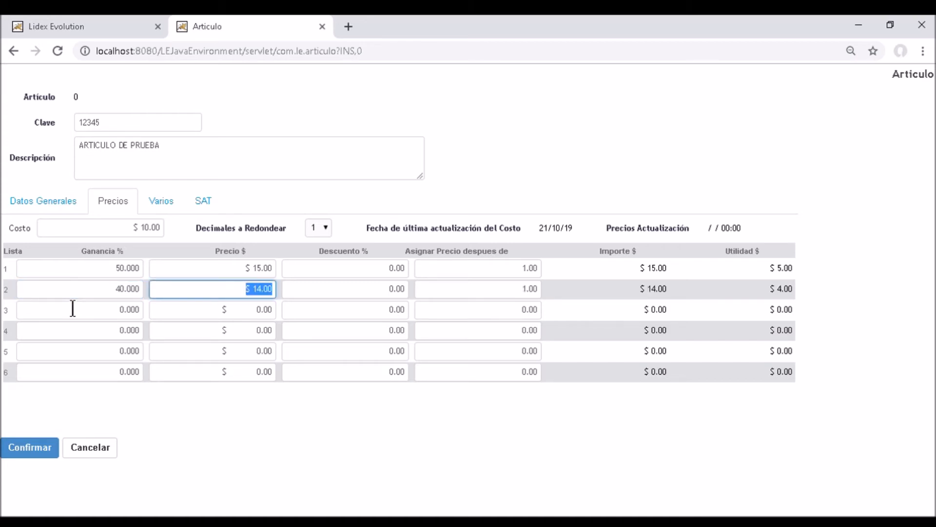
key(Tab)
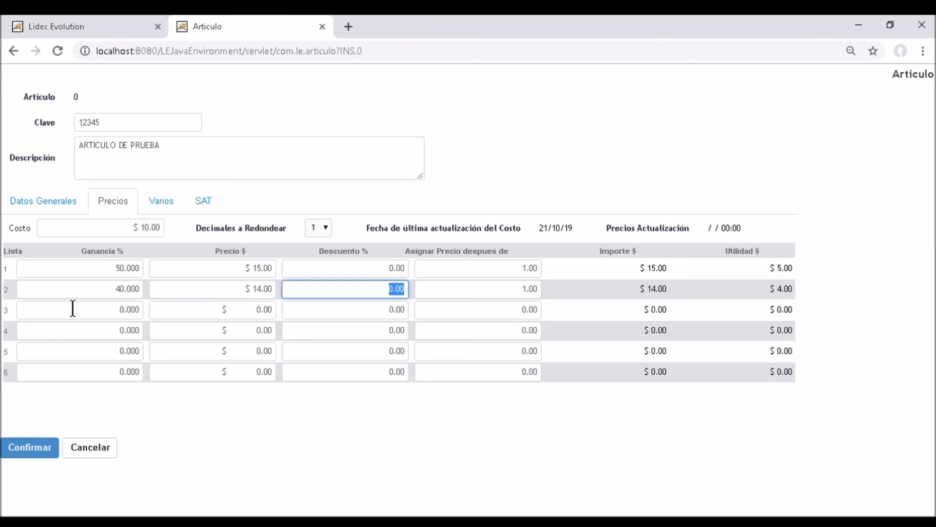
key(Tab)
text(6)
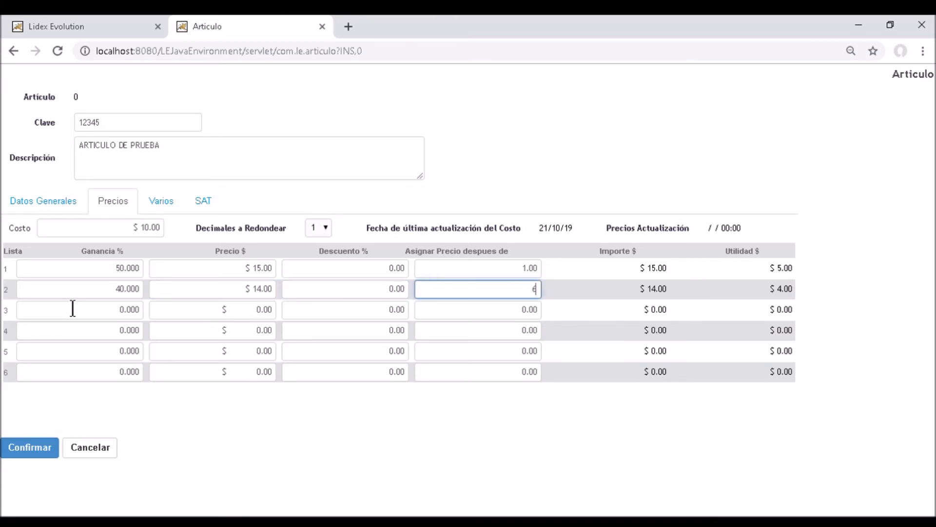
Give price list 3 a Ganancia of 30% and assign its price after 12 units
click(72, 309)
text(30)
key(Tab)
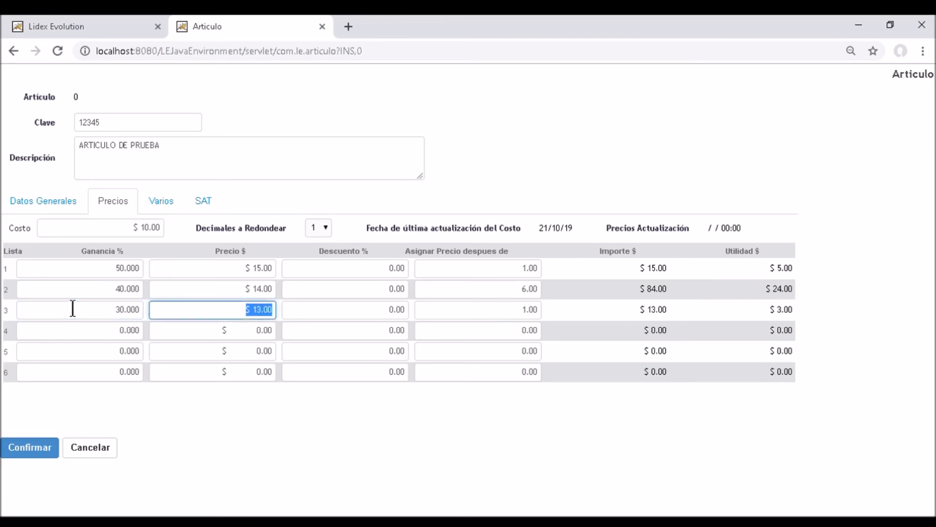
key(Tab)
key(Tab)
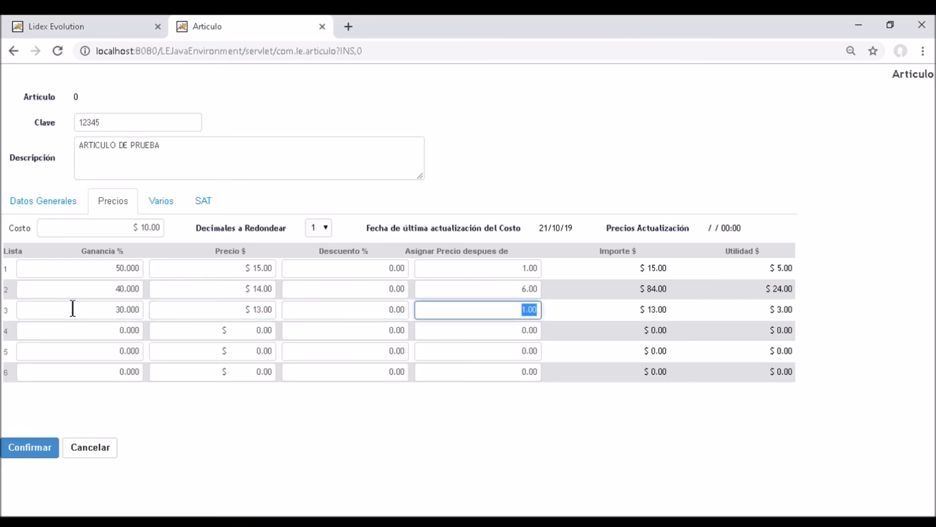
text(12)
key(Tab)
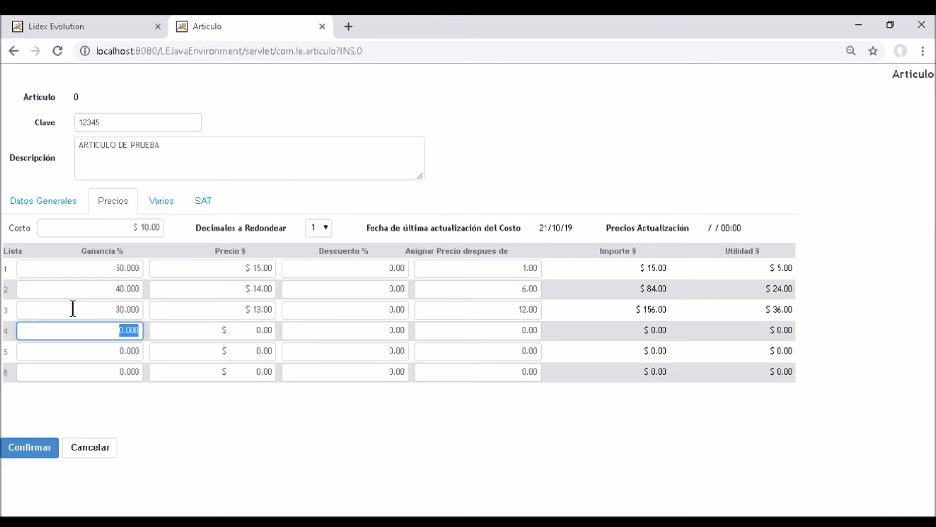
key(Tab)
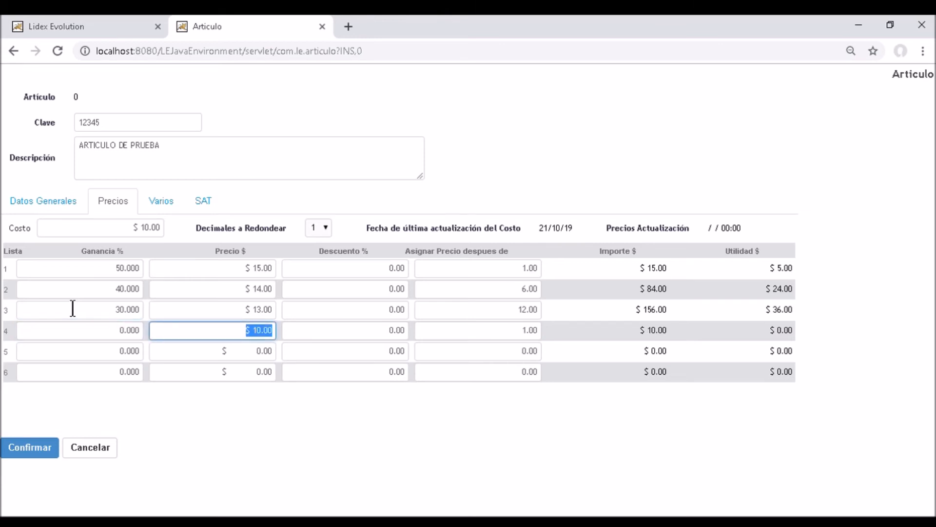
Set the Precio of price lists 4, 5 and 6 to $13.00 each
text(13)
key(Tab)
key(Tab)
key(Tab)
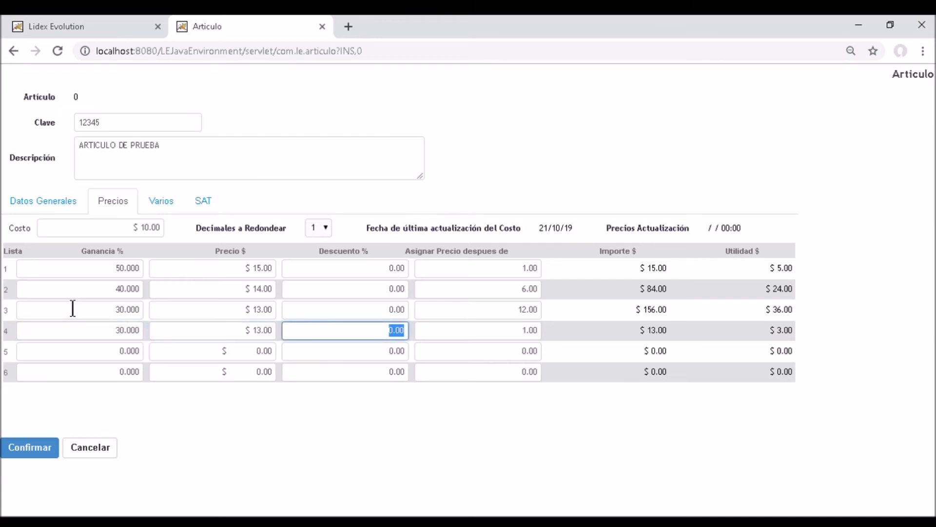
key(Tab)
text(13)
key(Tab)
key(Tab)
key(Tab)
key(Tab)
text(13)
key(Tab)
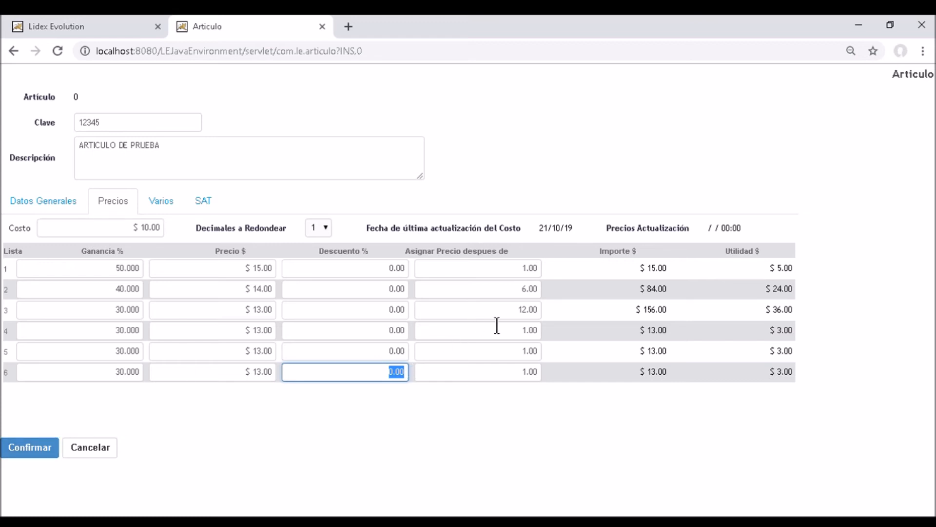
Review the quantities from which price lists 2 and 3 apply, together with the Importe of list 3
click(524, 295)
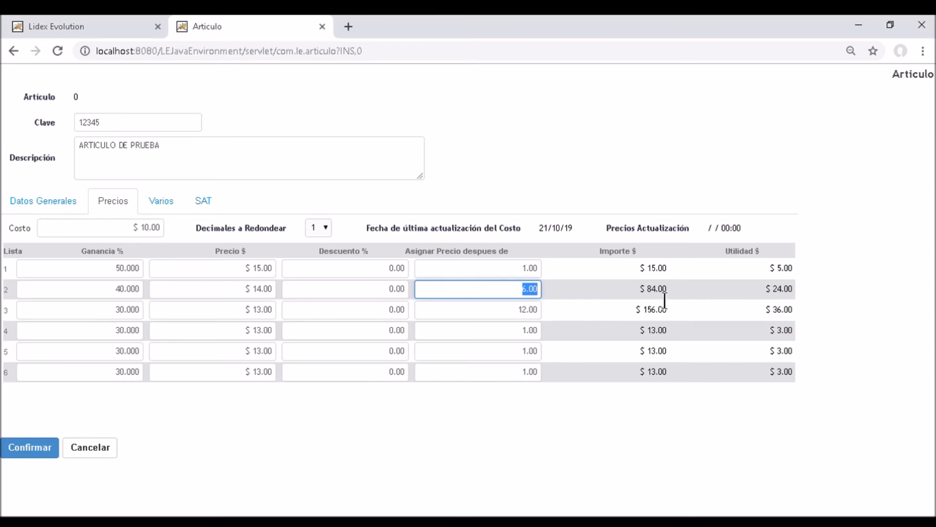
click(530, 311)
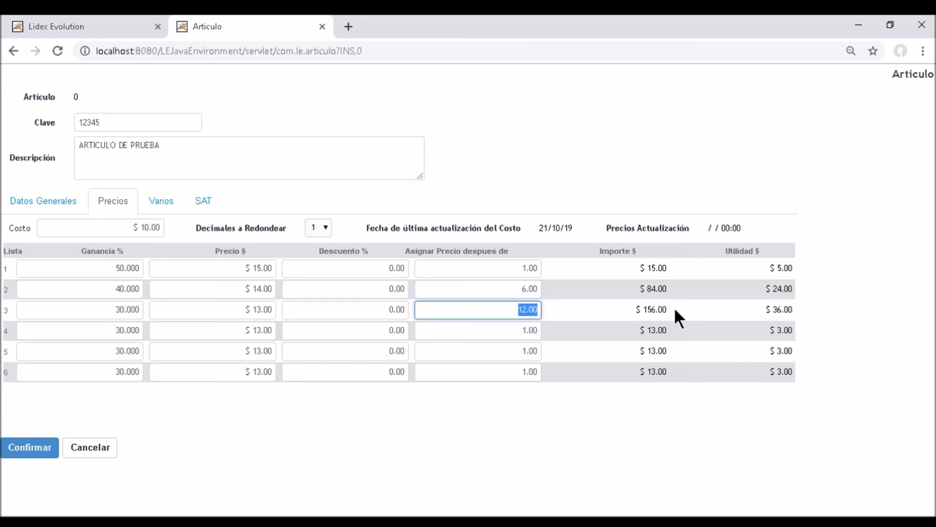
double_click(659, 310)
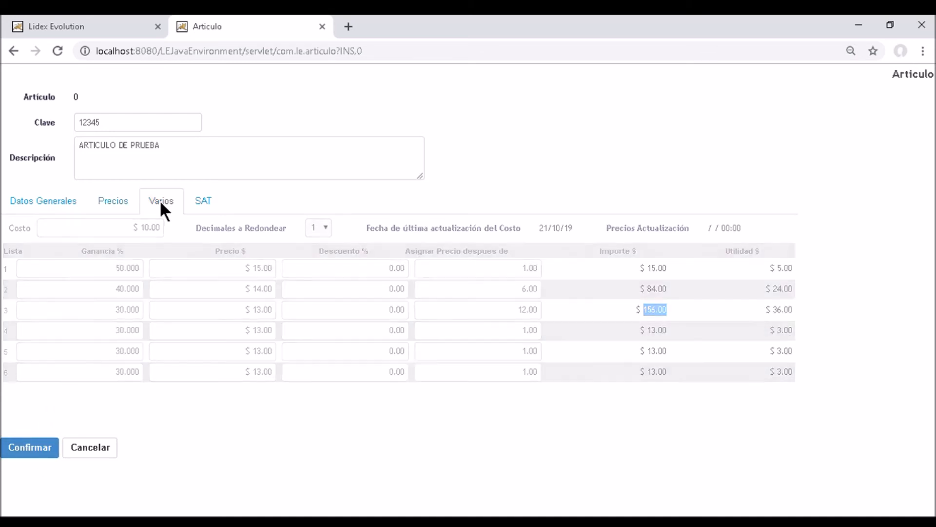
Review the article's Varios fields and the SATClave product lookup without choosing a SAT key
click(160, 205)
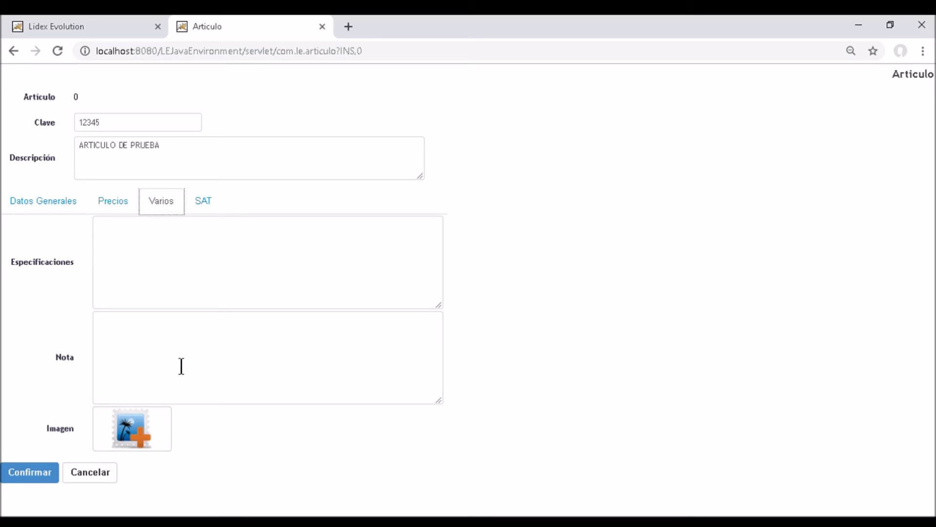
mouse_move(143, 432)
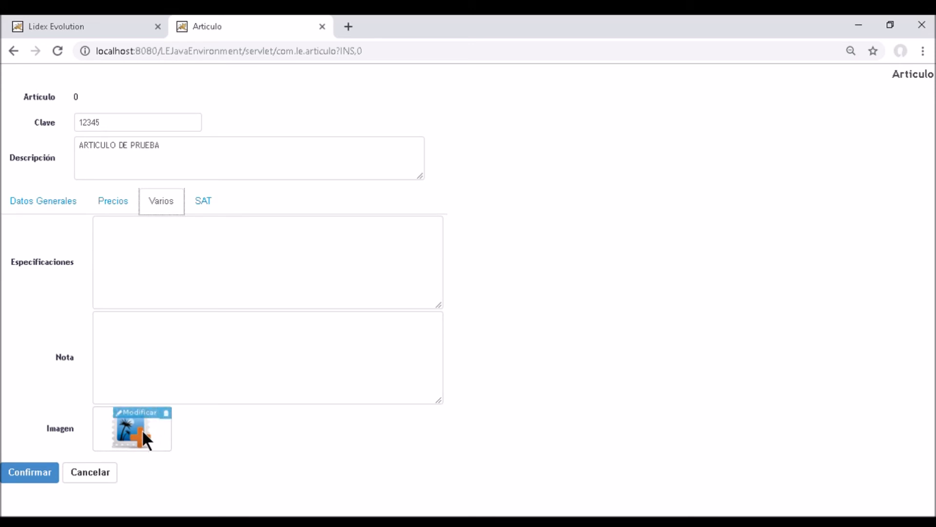
click(206, 204)
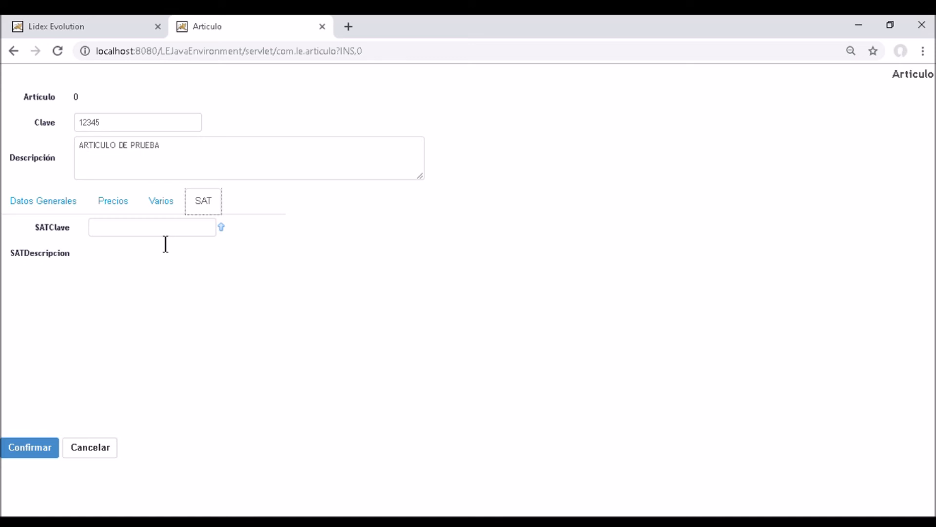
click(220, 228)
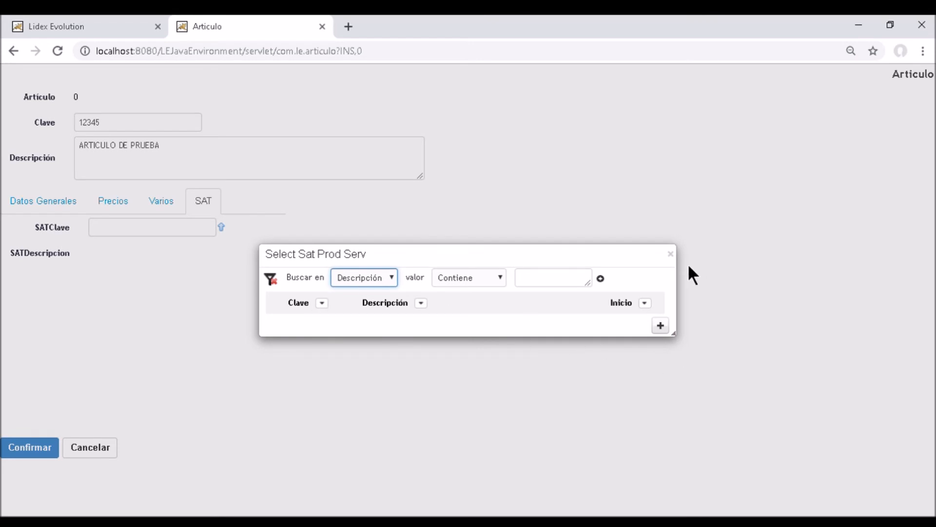
click(670, 254)
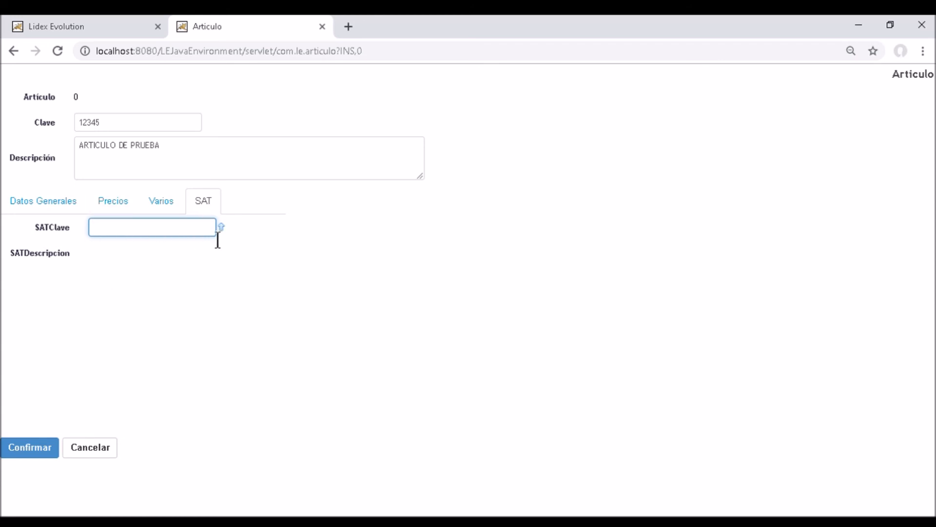
Return to the general data, confirm the new article and sort the article list by Artículo from Z to A
click(70, 200)
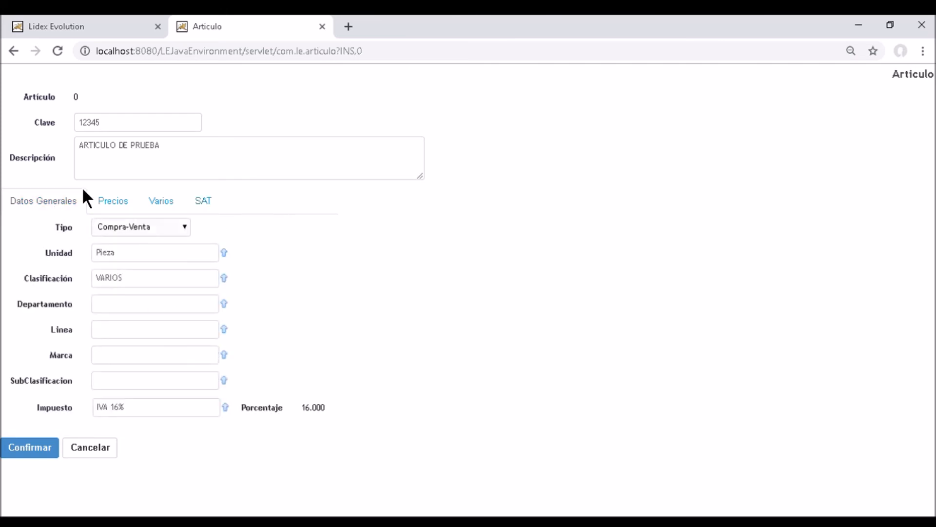
click(37, 453)
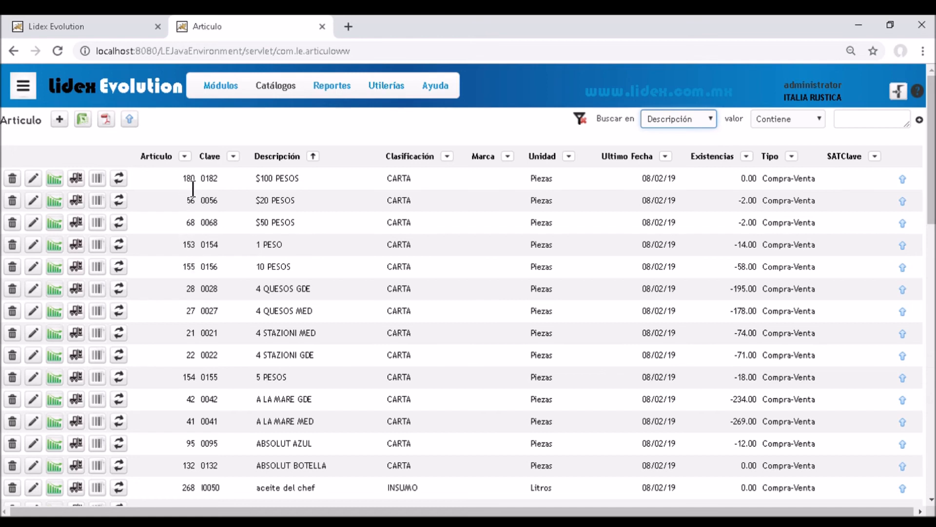
click(189, 165)
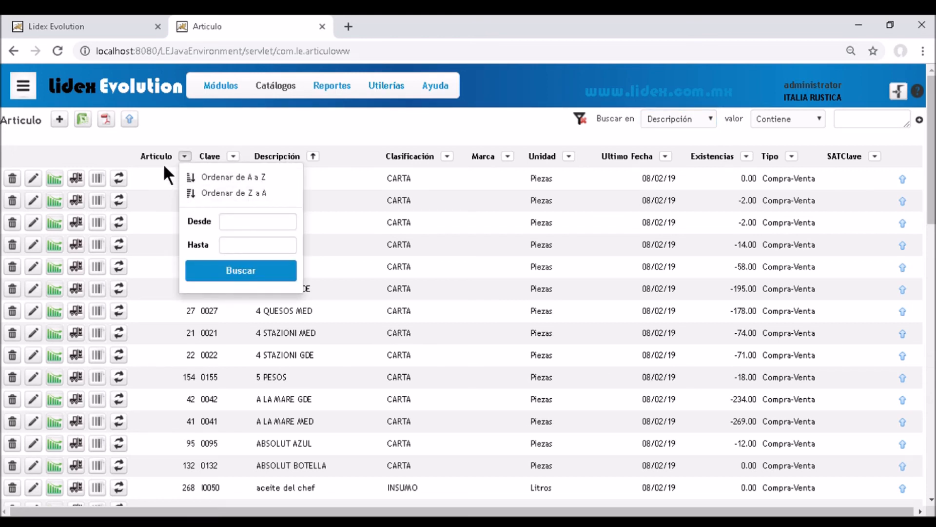
click(166, 200)
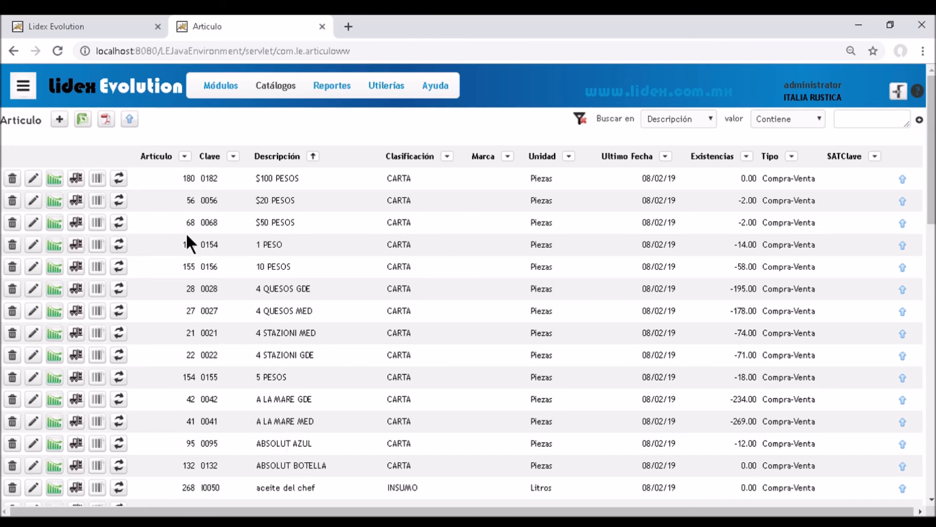
click(184, 156)
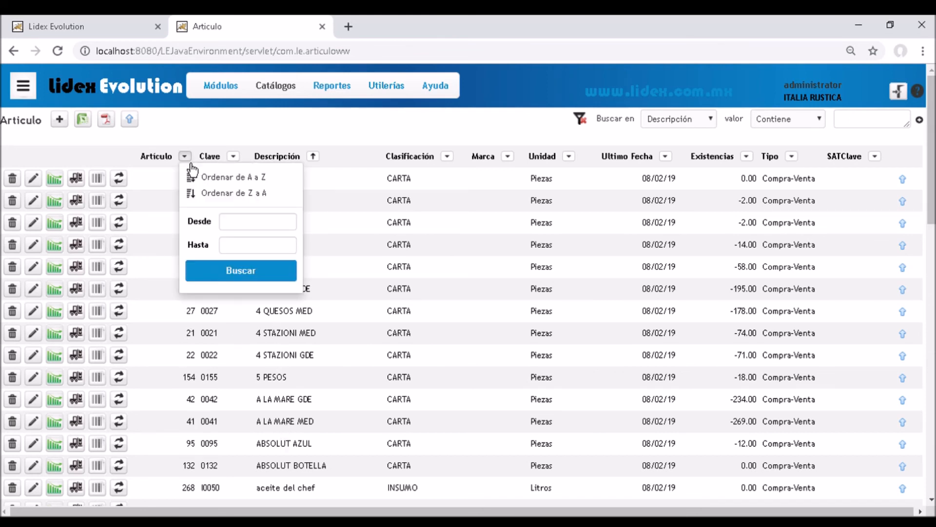
click(209, 200)
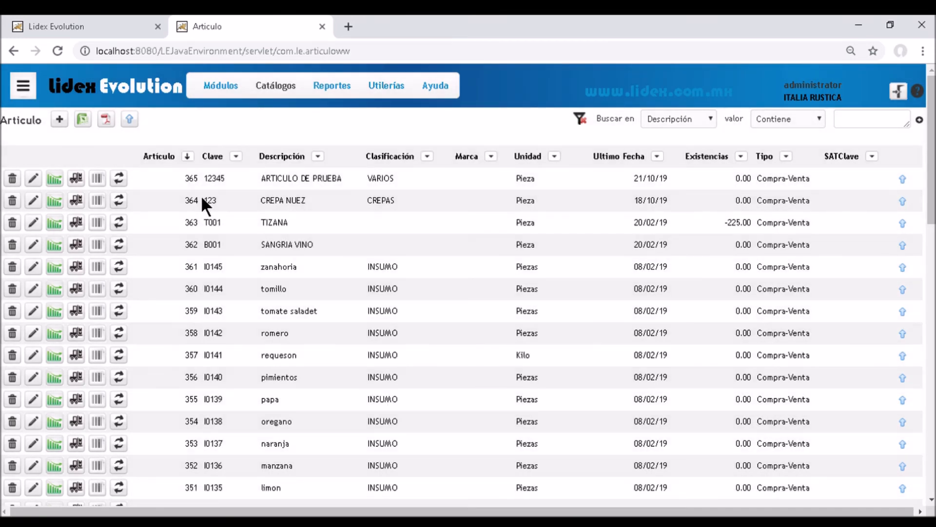
double_click(191, 180)
Close the article list and reopen the Artículos catalog
click(322, 26)
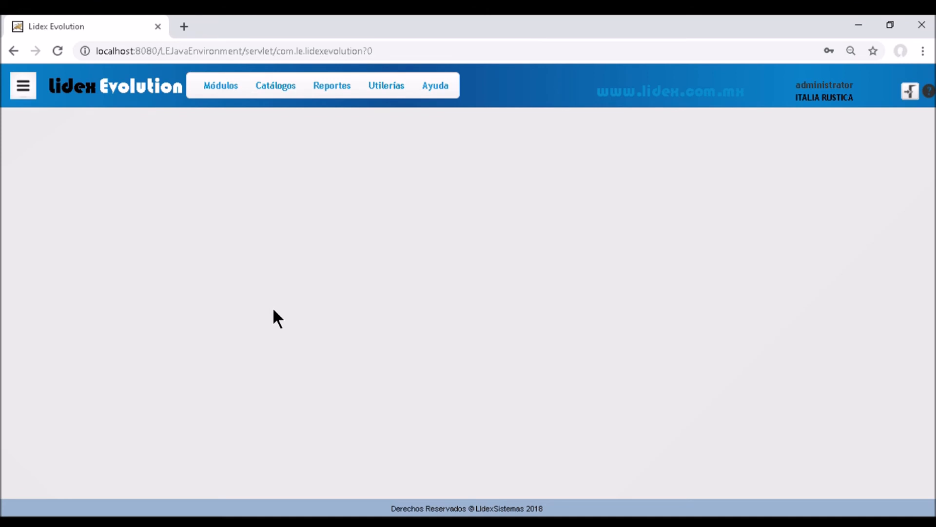
mouse_move(278, 88)
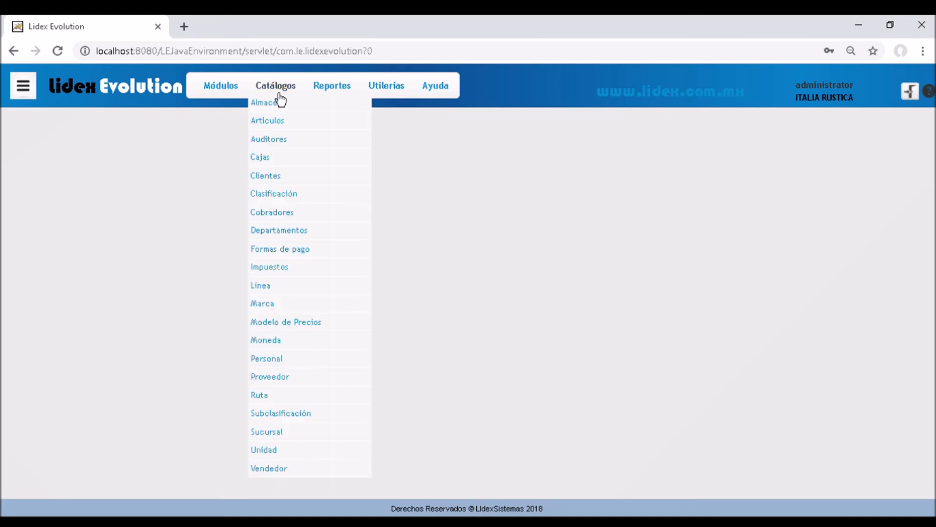
click(282, 130)
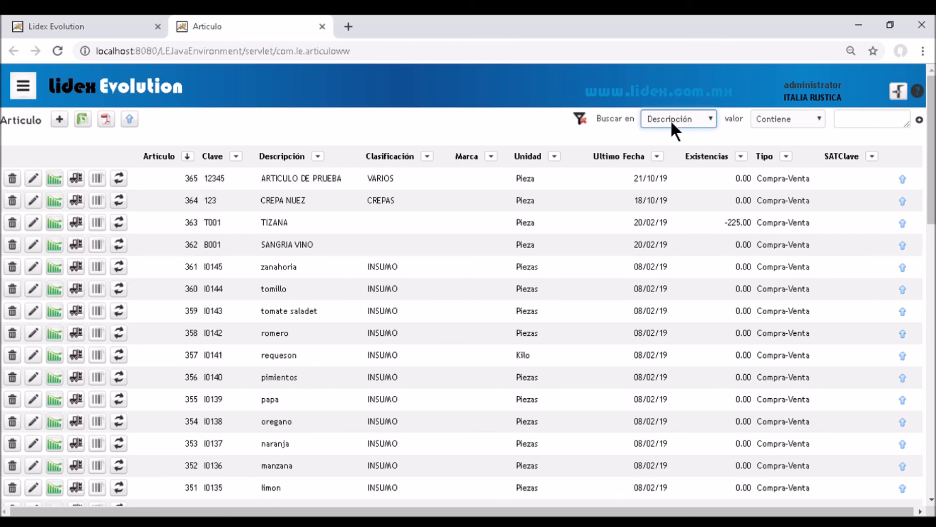
Search for articles whose Descripción contains COCA
click(864, 121)
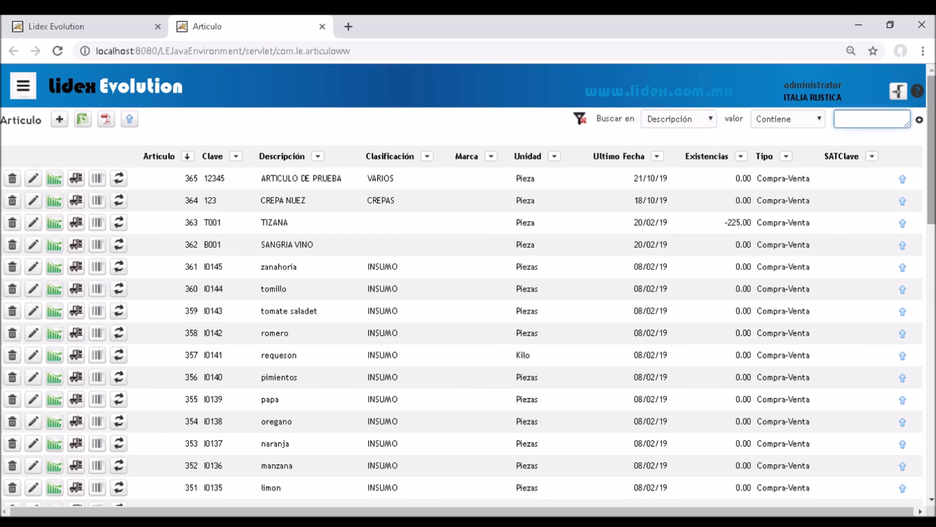
text(COCA)
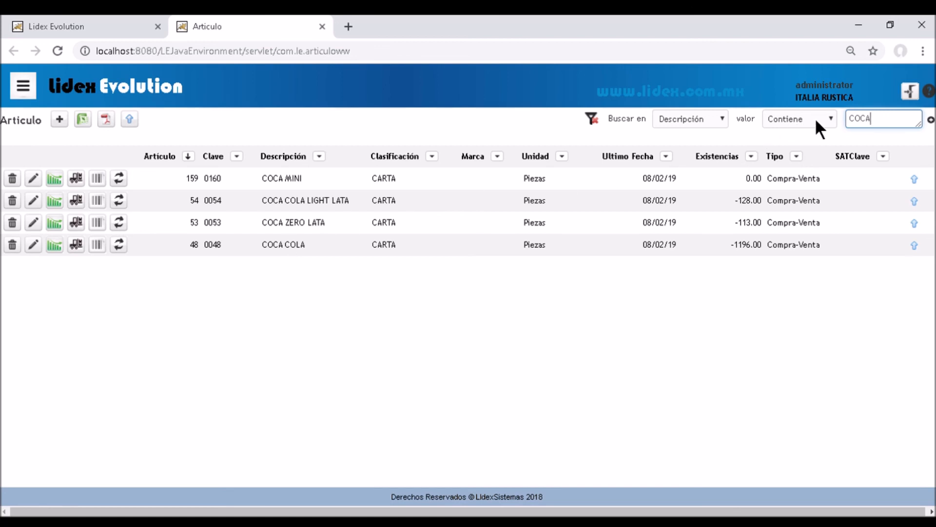
click(722, 117)
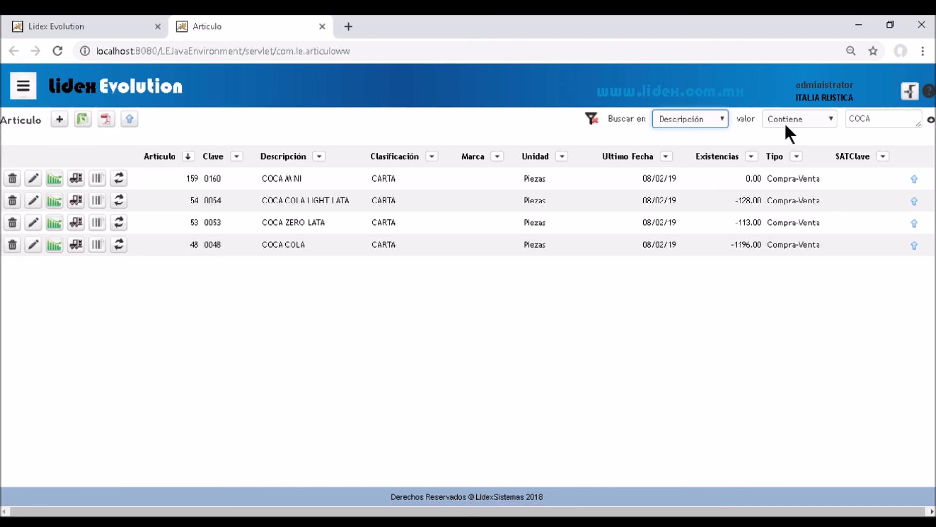
Switch the Descripción search to Comienza con and look for articles starting with RON
click(832, 122)
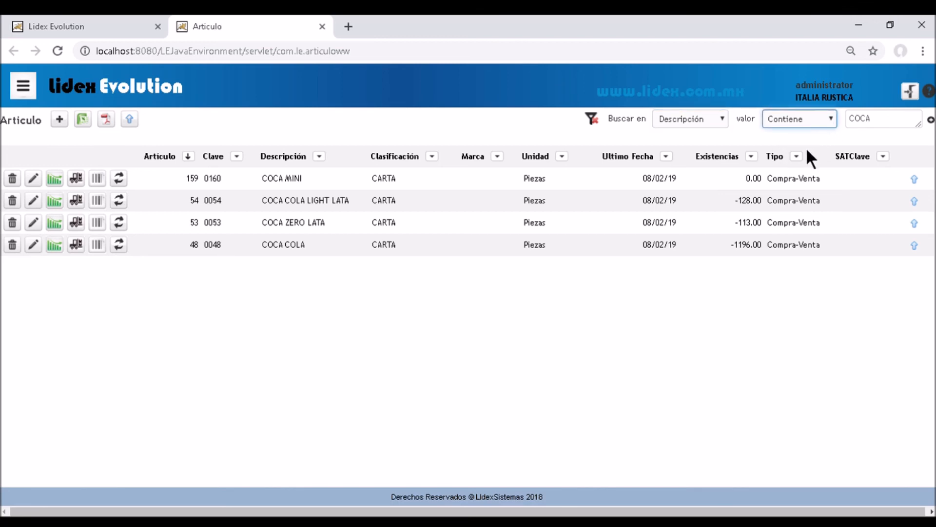
click(891, 131)
text(R)
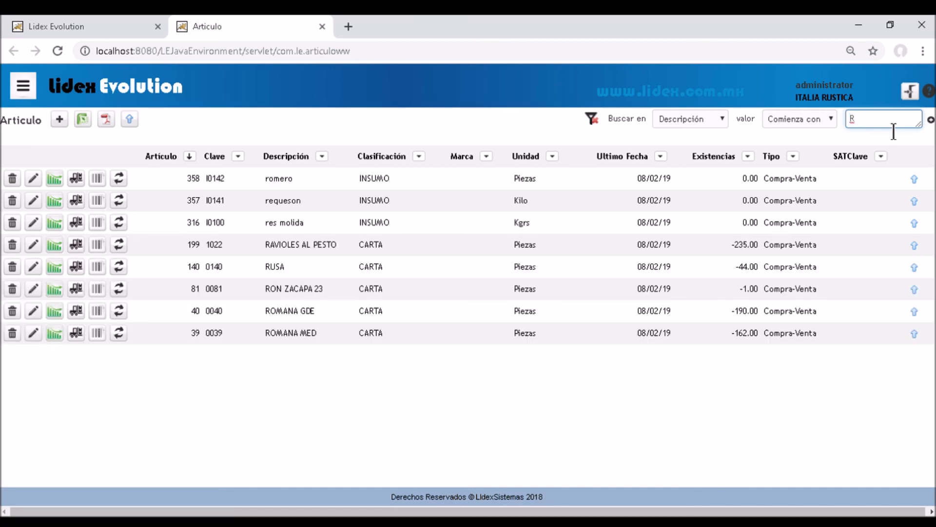
text(RON)
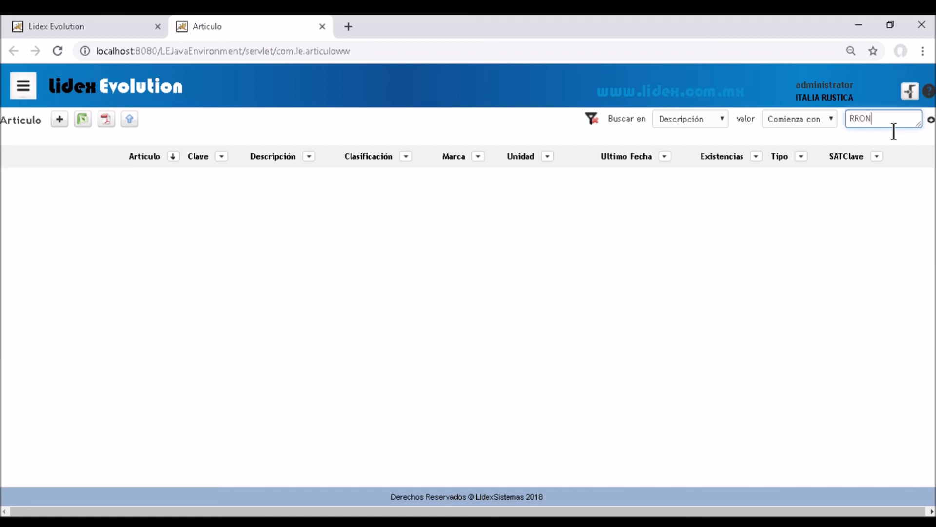
key(BackSpace)
key(BackSpace)
key(BackSpace)
text(ON)
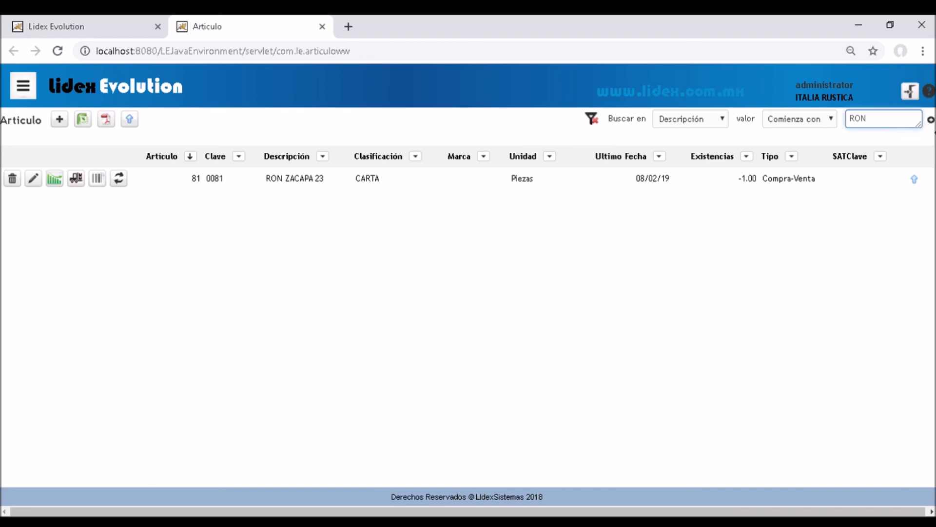
Search for descriptions starting with COCA and add a second criterion for a Clave containing 3
double_click(917, 128)
text(COCA)
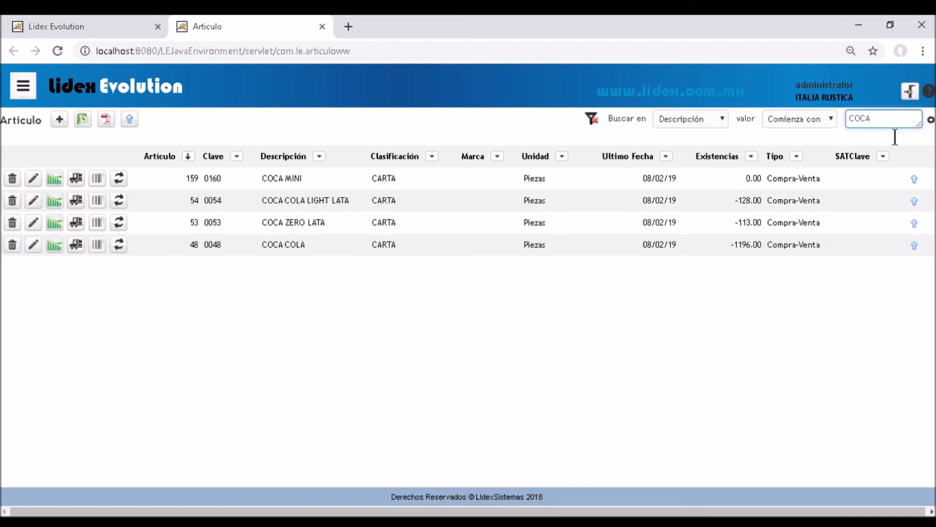
click(935, 132)
click(931, 120)
click(721, 141)
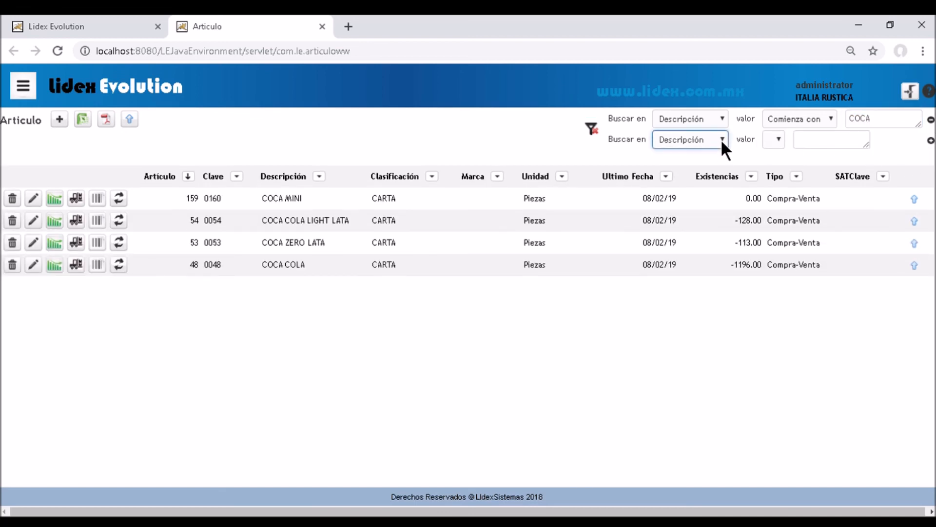
click(695, 180)
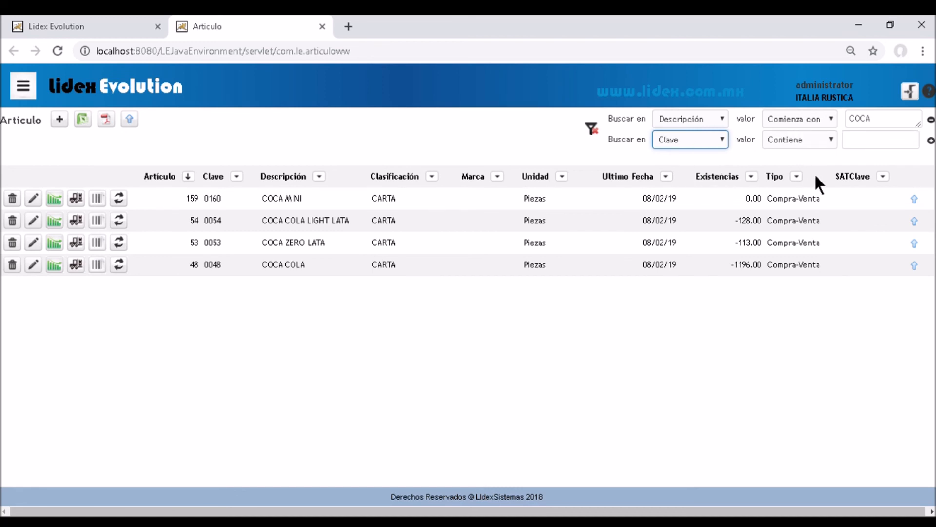
click(881, 144)
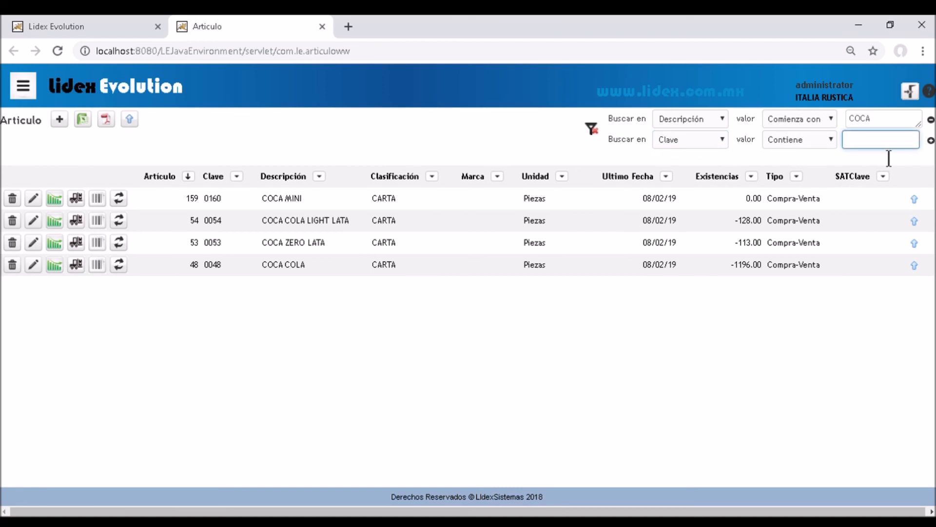
text(3)
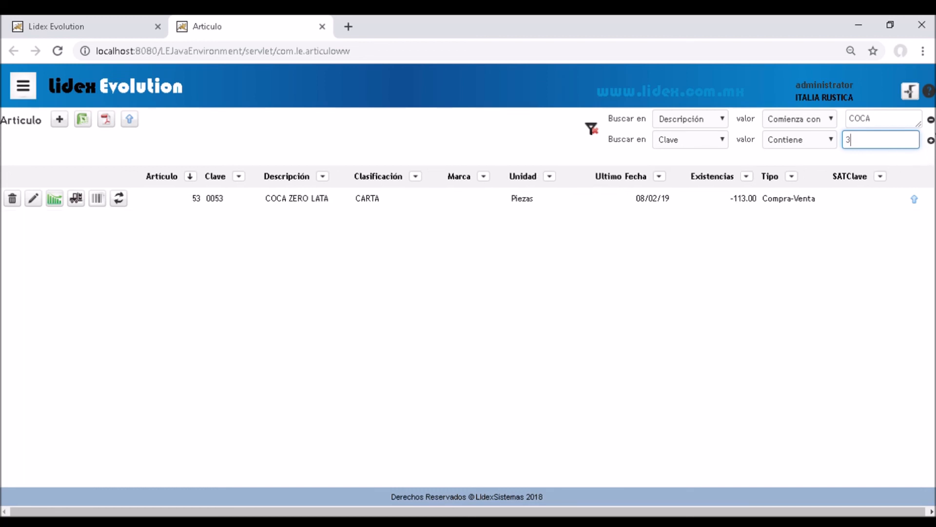
Clear all the search criteria from the article list
click(597, 137)
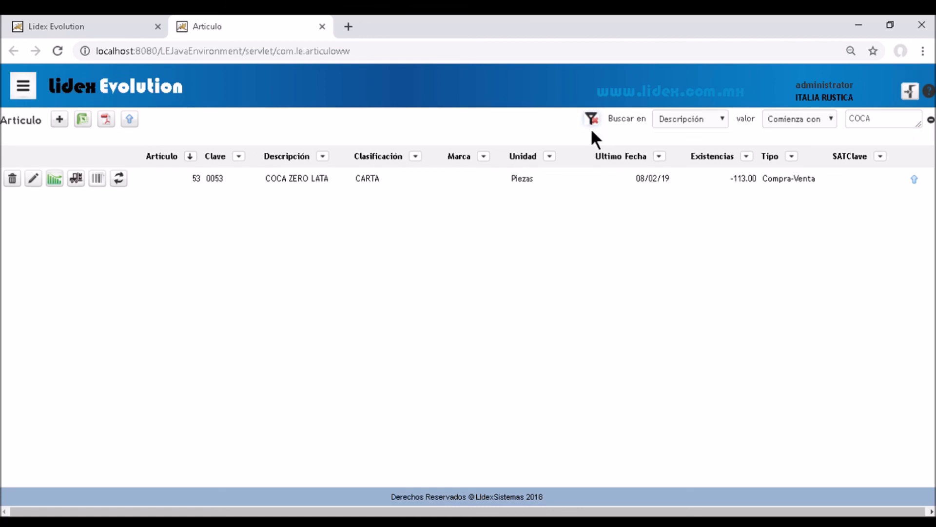
click(591, 122)
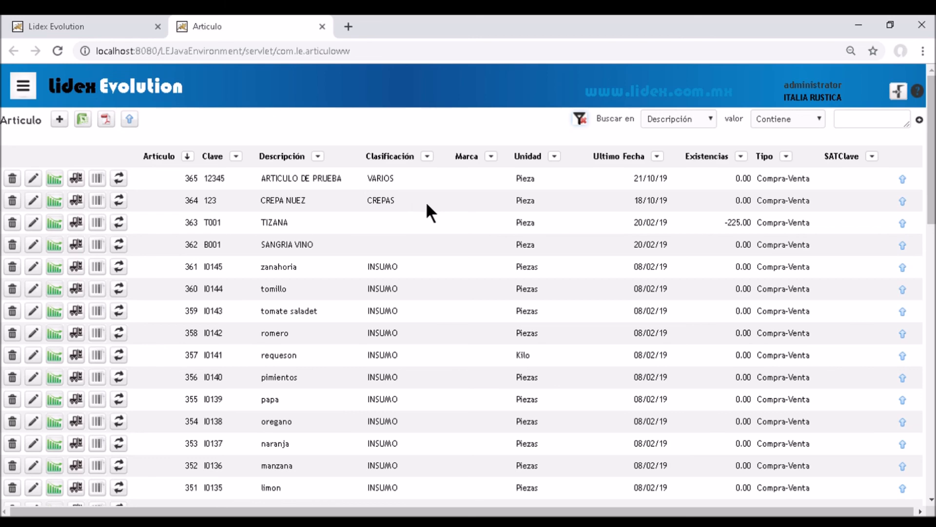
Browse the article list, going to the next page, the last page and back to the first page
scroll(433, 219, down, 8)
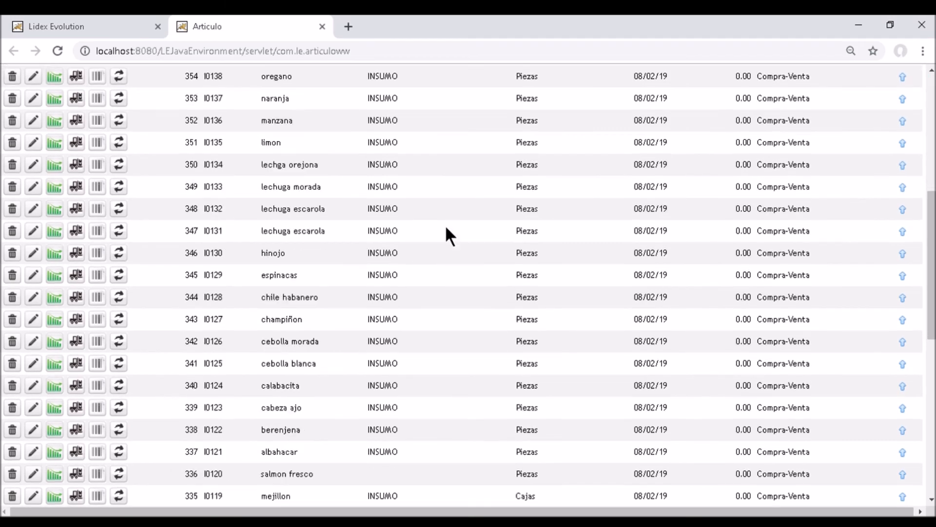
scroll(448, 230, down, 8)
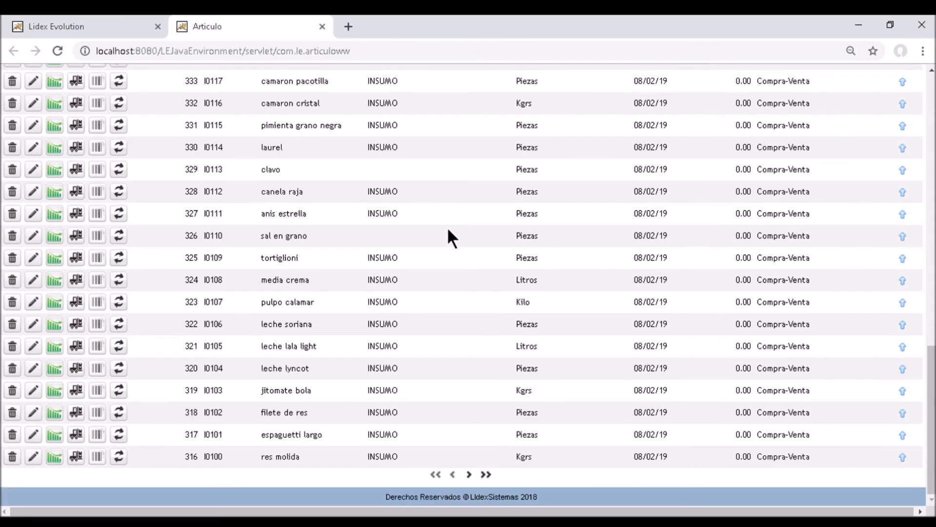
drag(930, 370, 929, 397)
click(468, 475)
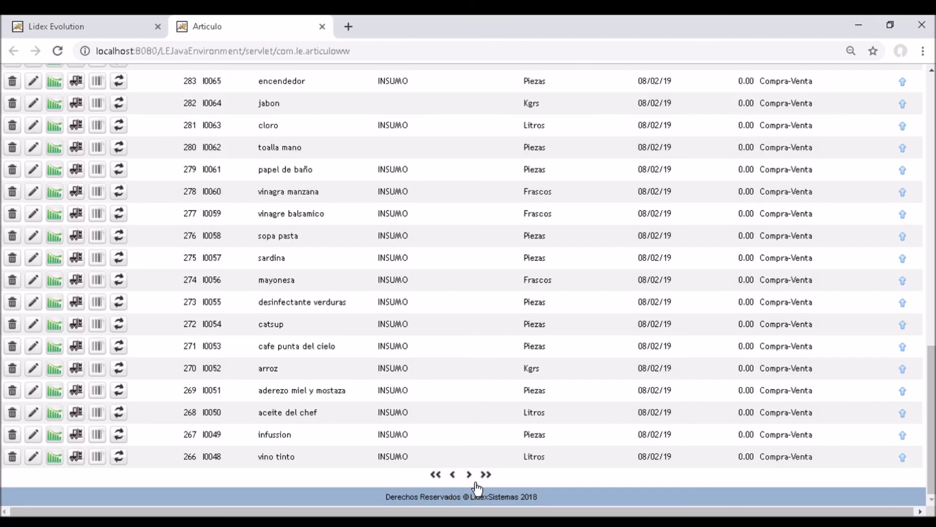
scroll(473, 420, up, 10)
scroll(481, 419, down, 10)
click(484, 475)
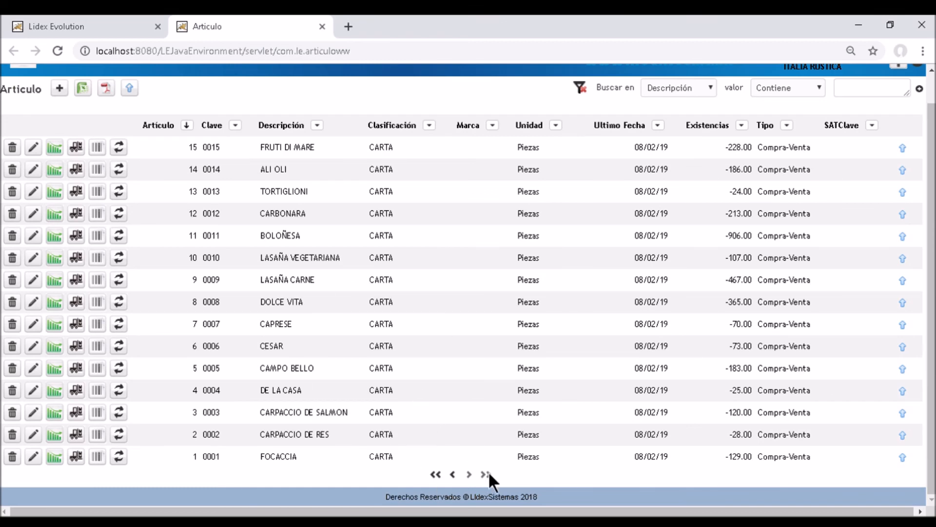
click(436, 474)
scroll(304, 317, up, 5)
scroll(302, 317, up, 9)
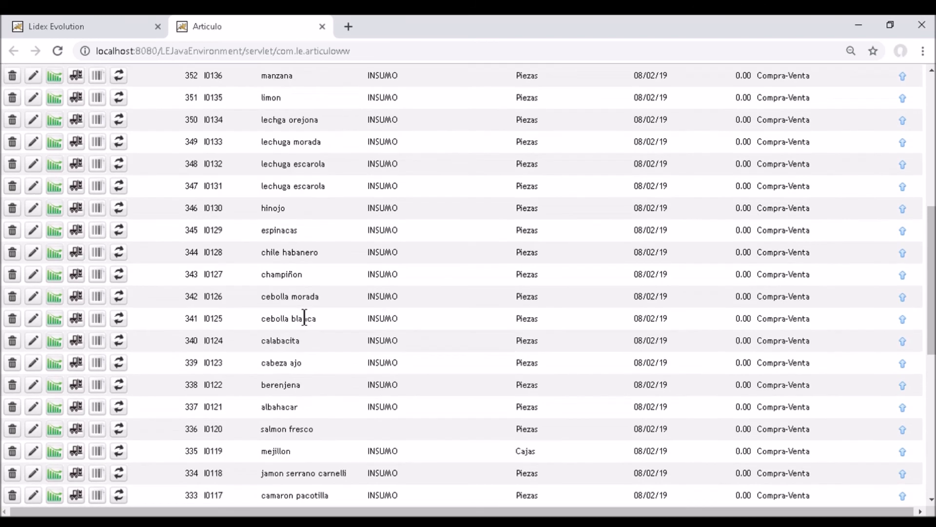